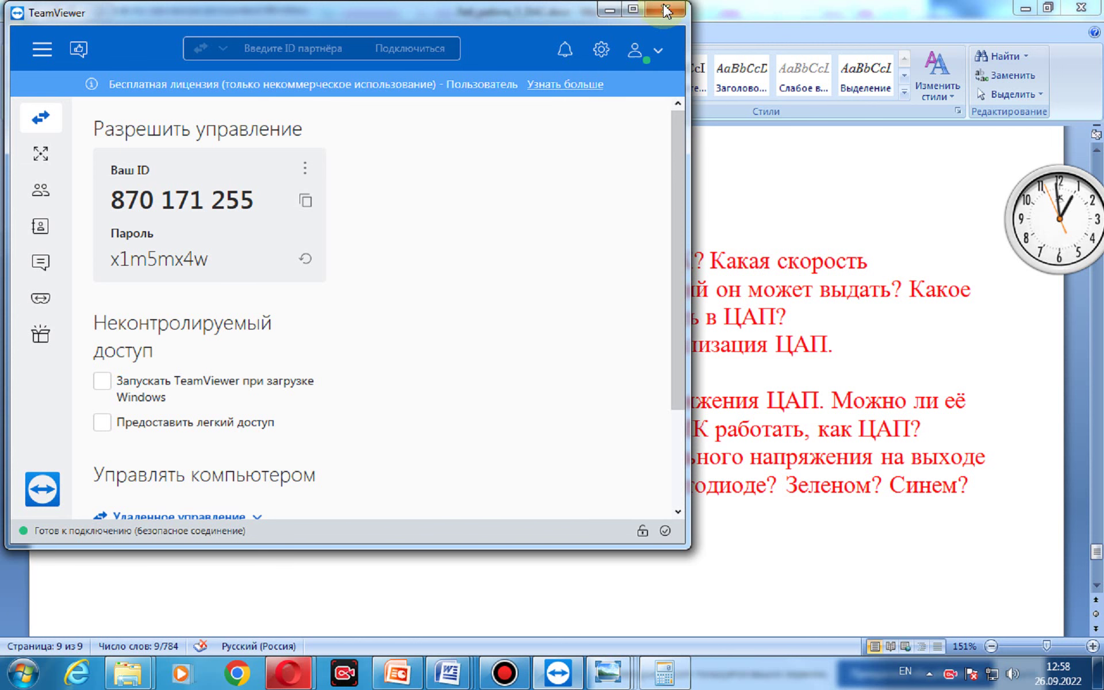
# Step: Close the TeamViewer window and minimize the document, the images, the calculator and the browser to reveal the desktop
pyautogui.click(664, 8)
pyautogui.click(1023, 13)
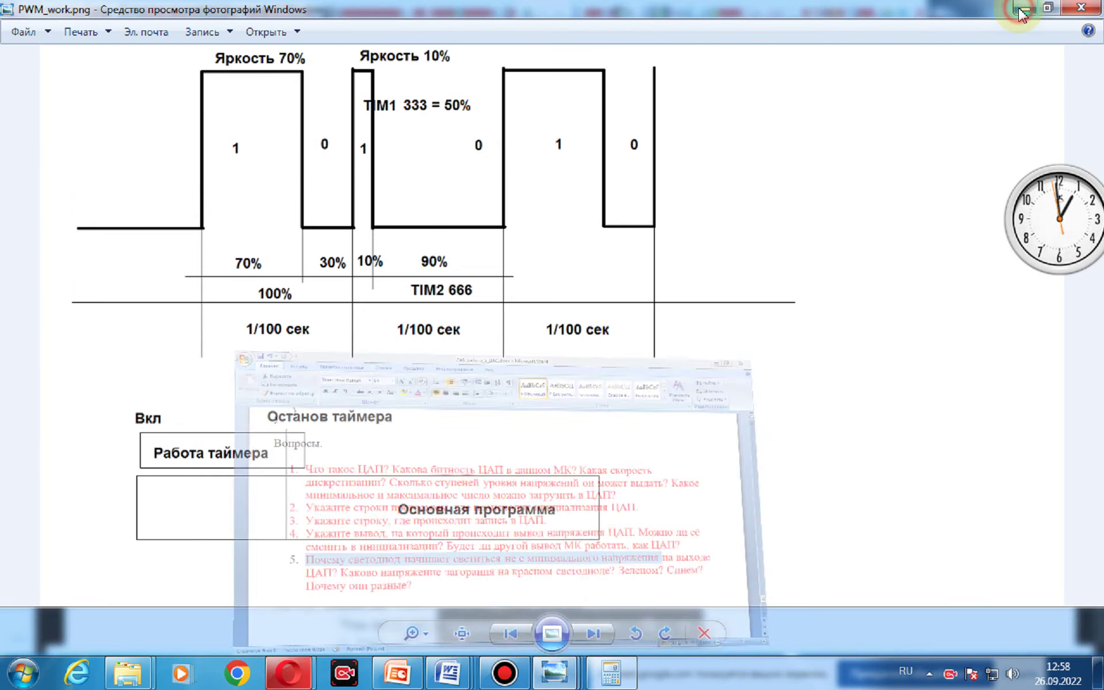
pyautogui.click(1025, 9)
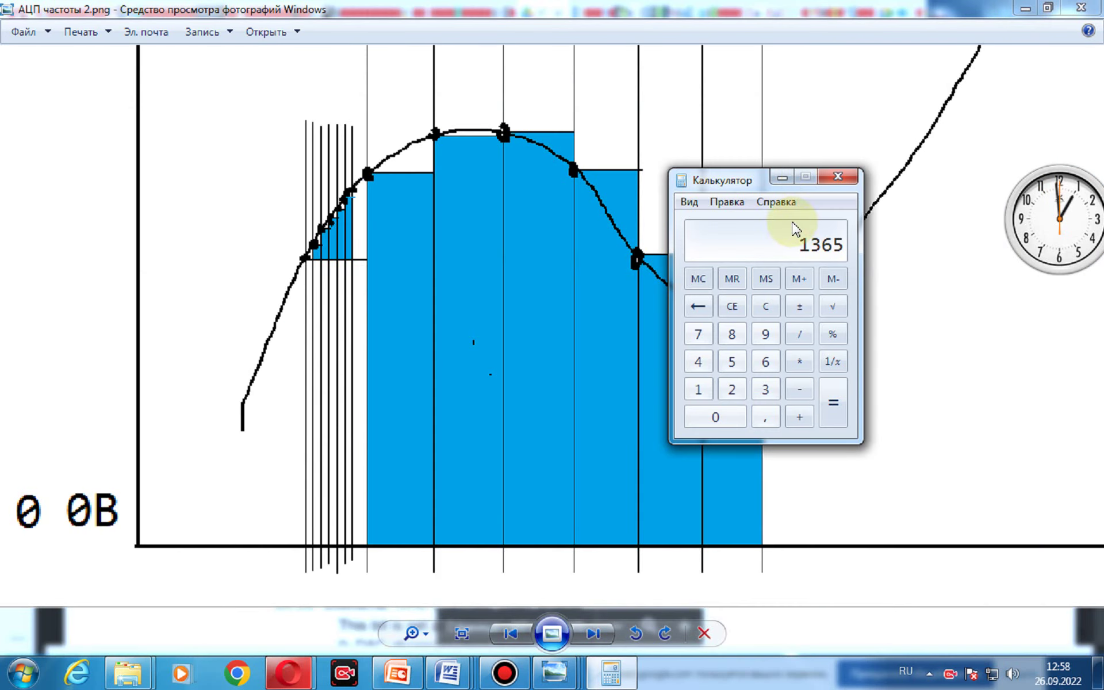
pyautogui.click(783, 177)
pyautogui.click(1024, 12)
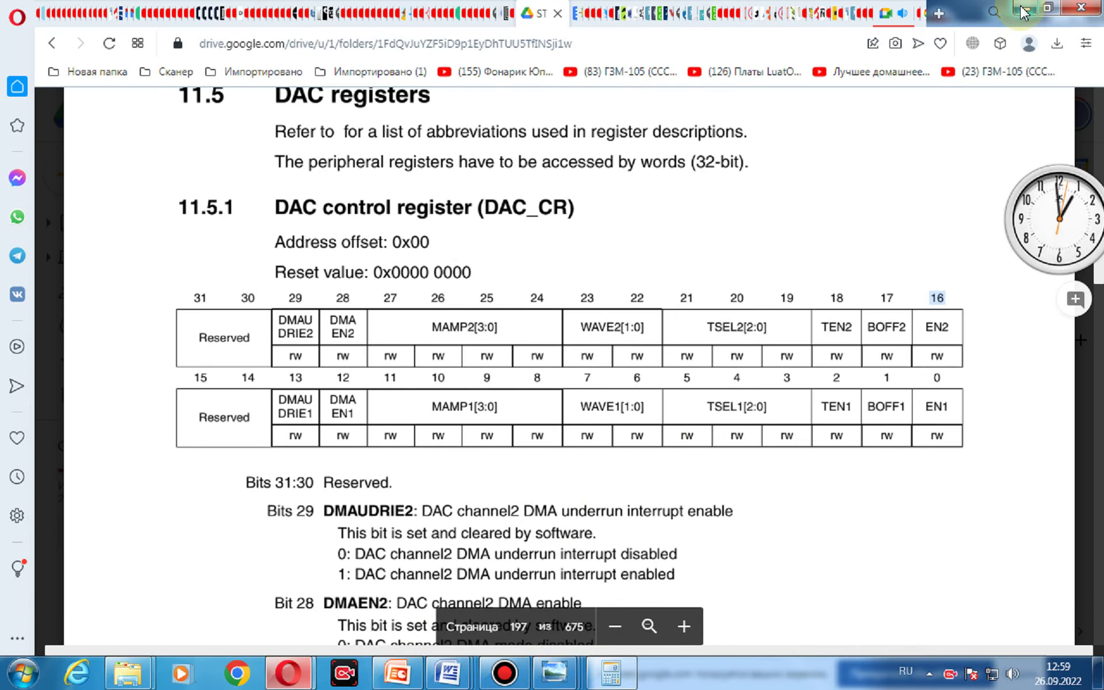
pyautogui.click(1024, 11)
pyautogui.click(1024, 11)
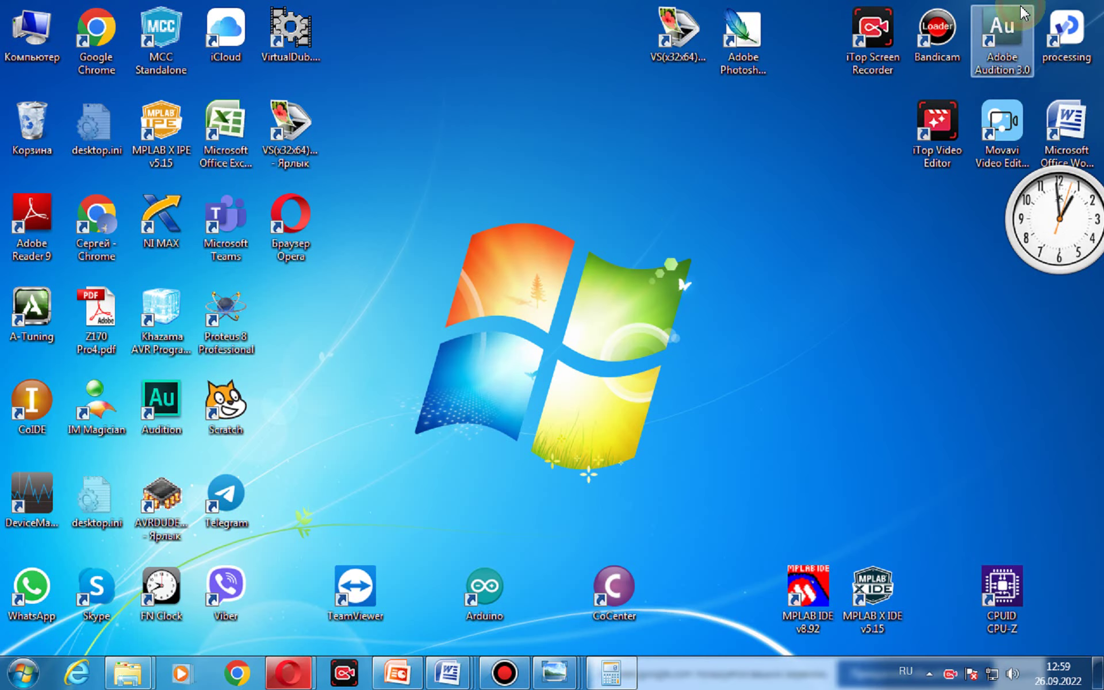
# Step: Set the display resolution to 1920 × 1200, keep the change and close the screen settings
pyautogui.rightClick(685, 193)
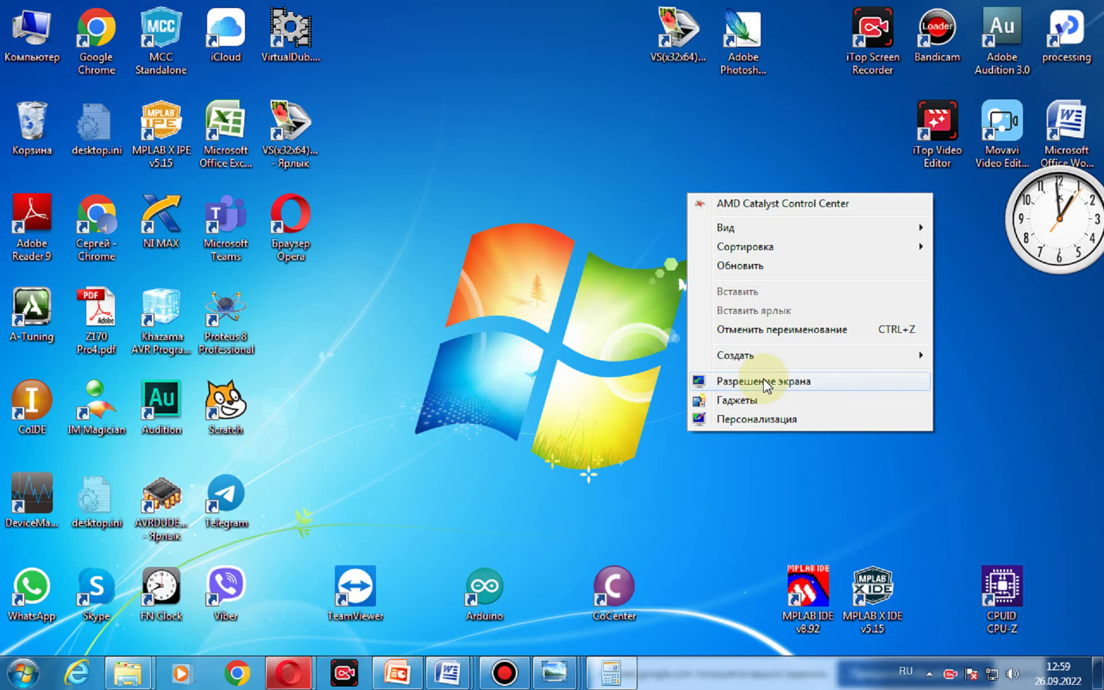
pyautogui.click(765, 381)
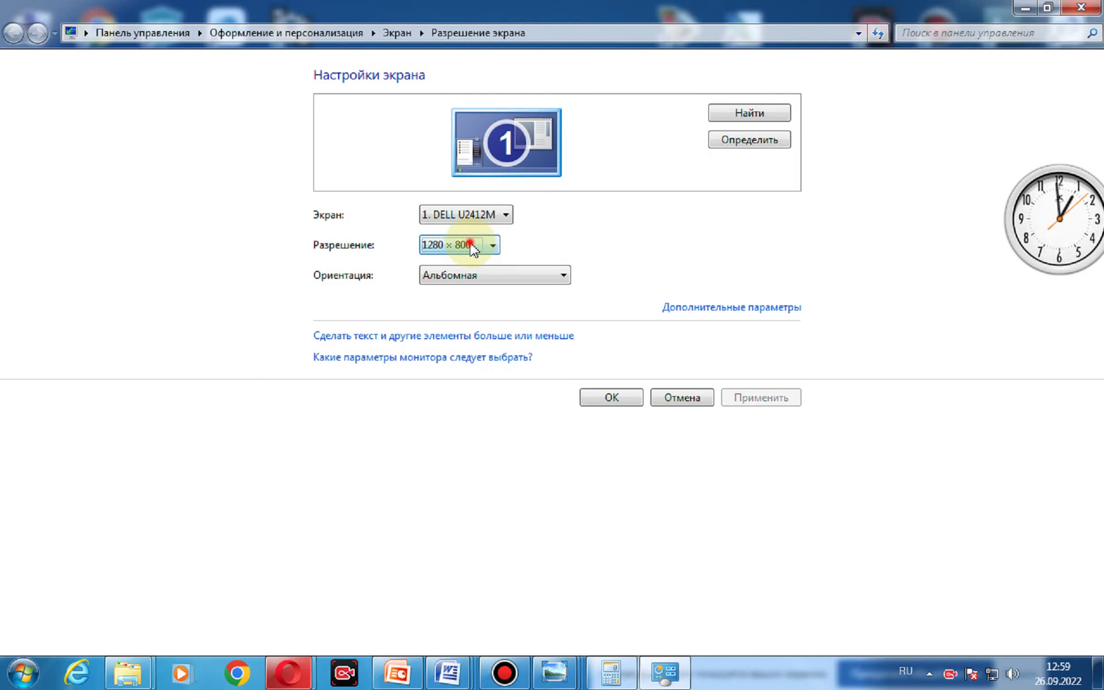
pyautogui.click(460, 246)
pyautogui.click(465, 290)
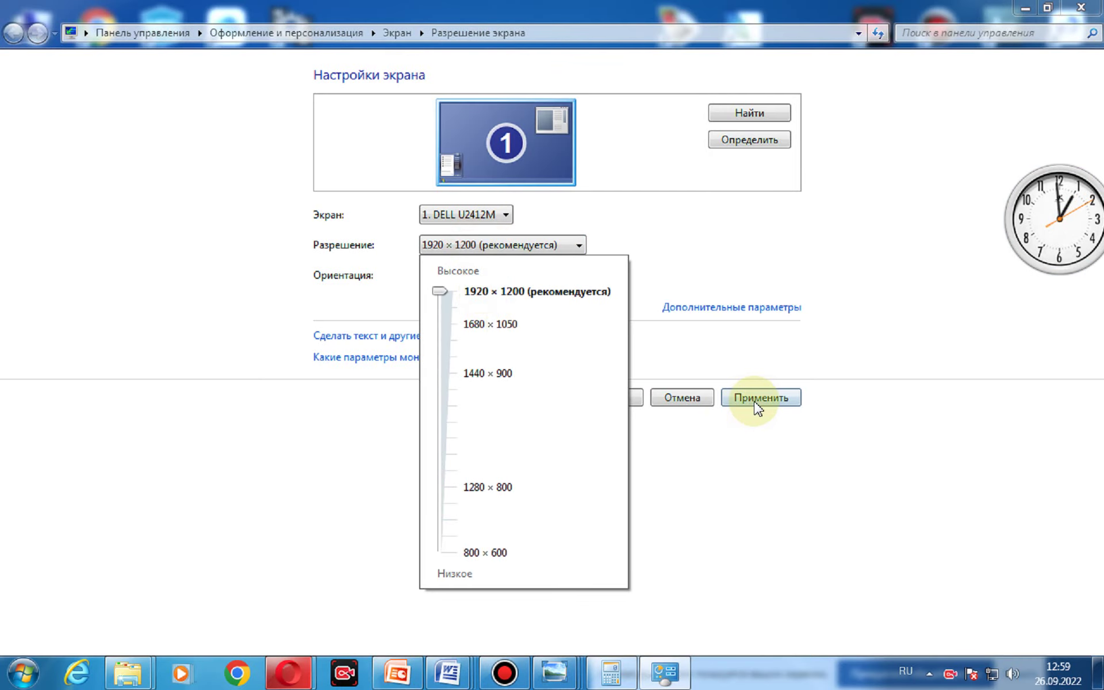
pyautogui.click(758, 406)
pyautogui.click(758, 407)
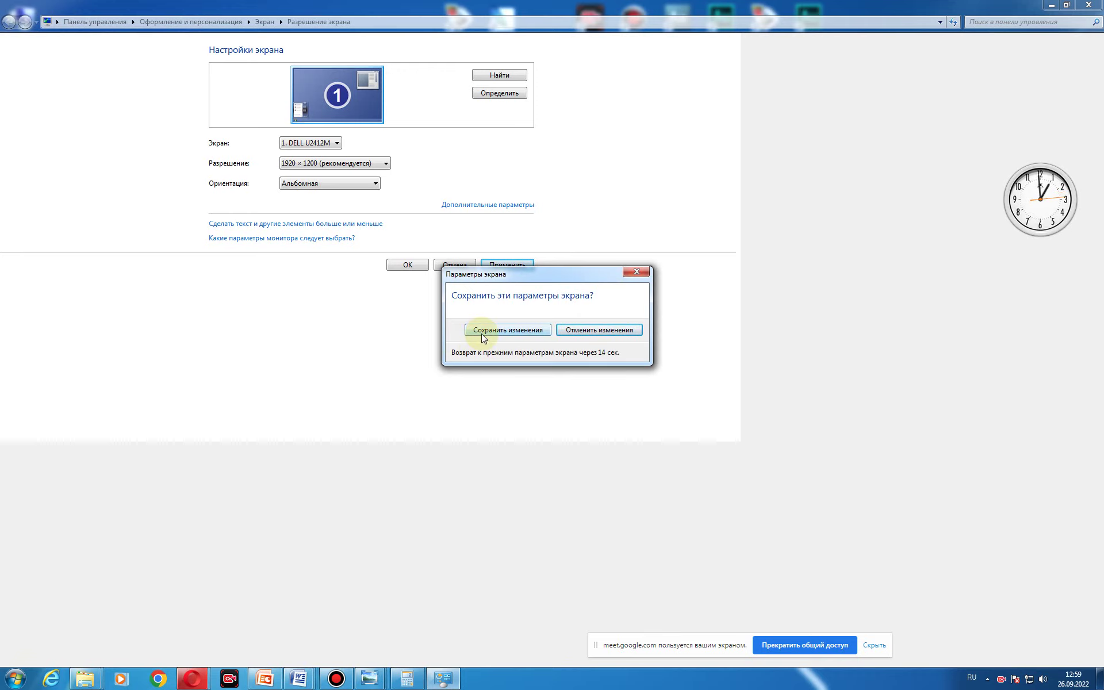
pyautogui.click(481, 331)
pyautogui.click(598, 265)
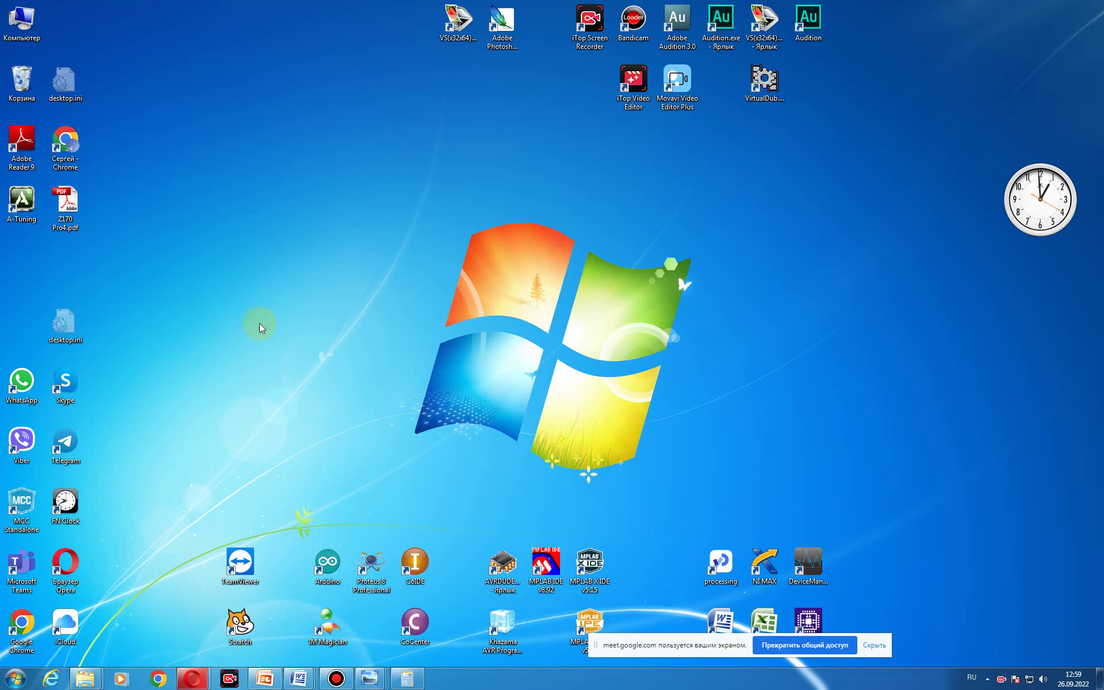
# Step: Start TeamViewer and look through the week 5 timetable in the Word document Расписание всех групп ок, minimizing it when done
pyautogui.doubleClick(255, 561)
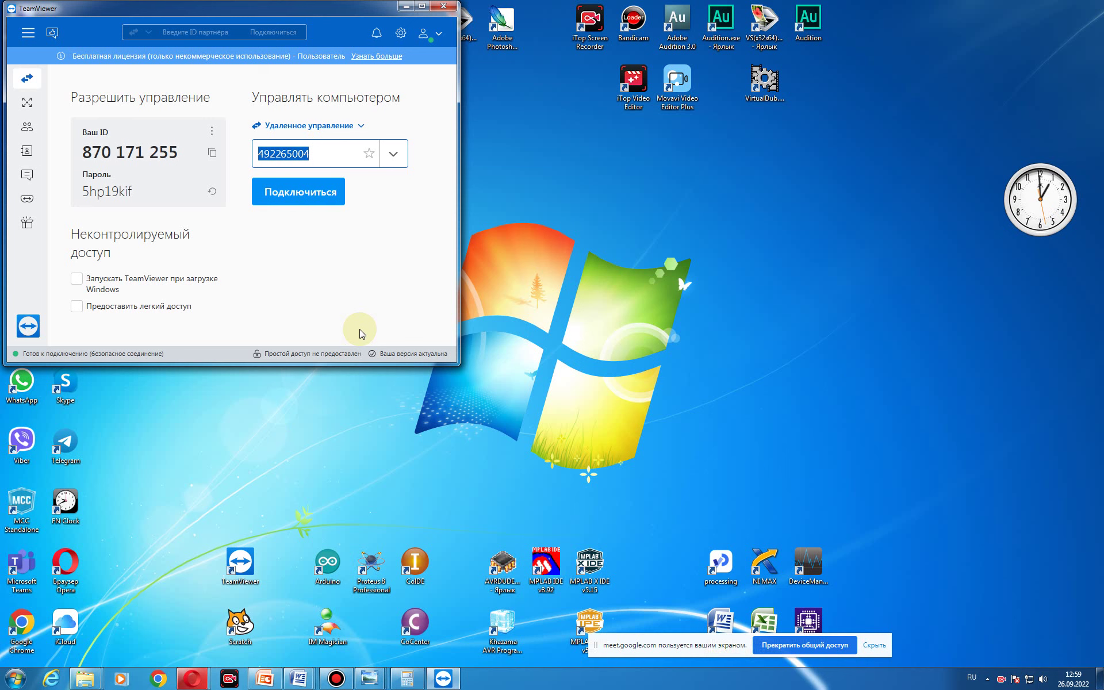
pyautogui.click(298, 679)
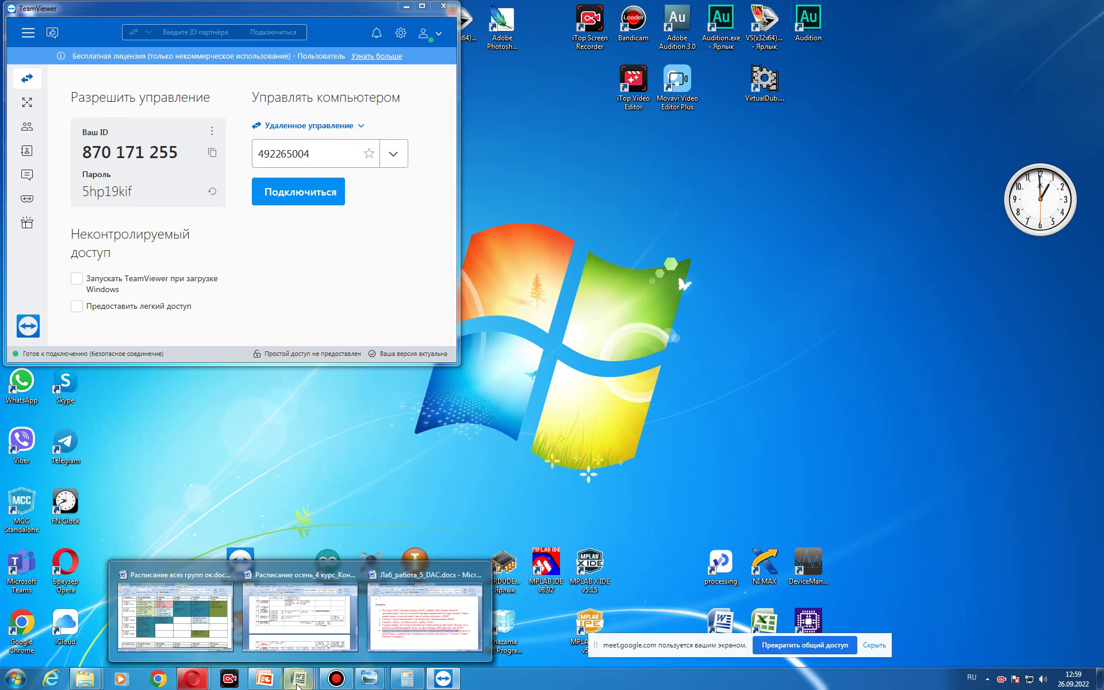
pyautogui.click(175, 615)
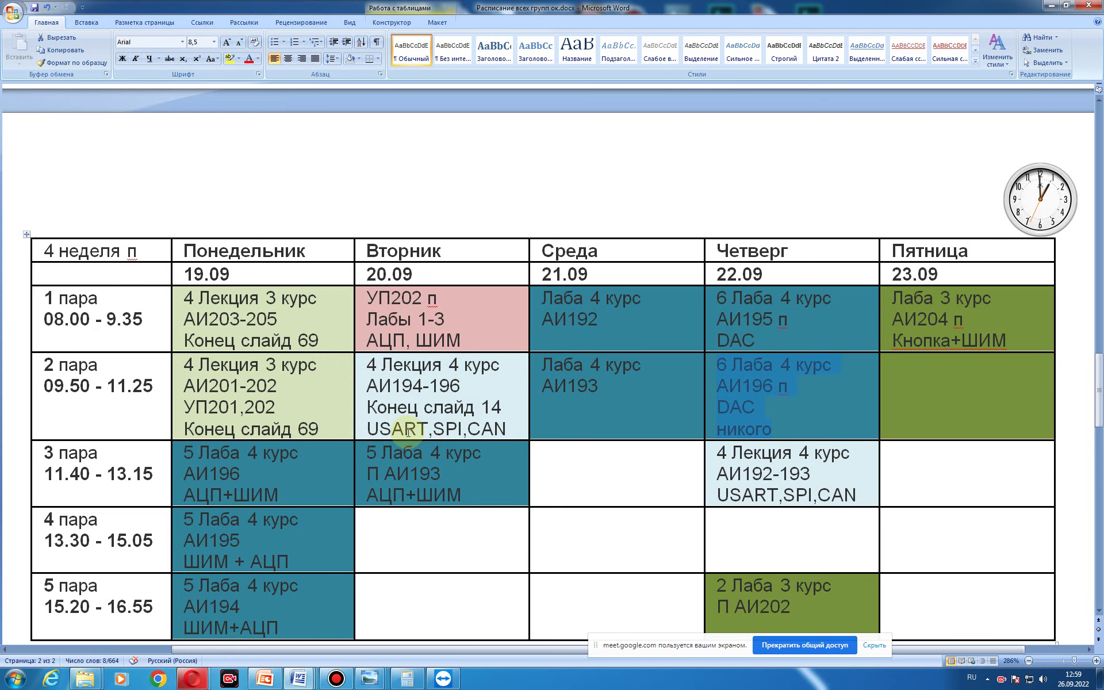
pyautogui.scroll(-10, 409, 432)
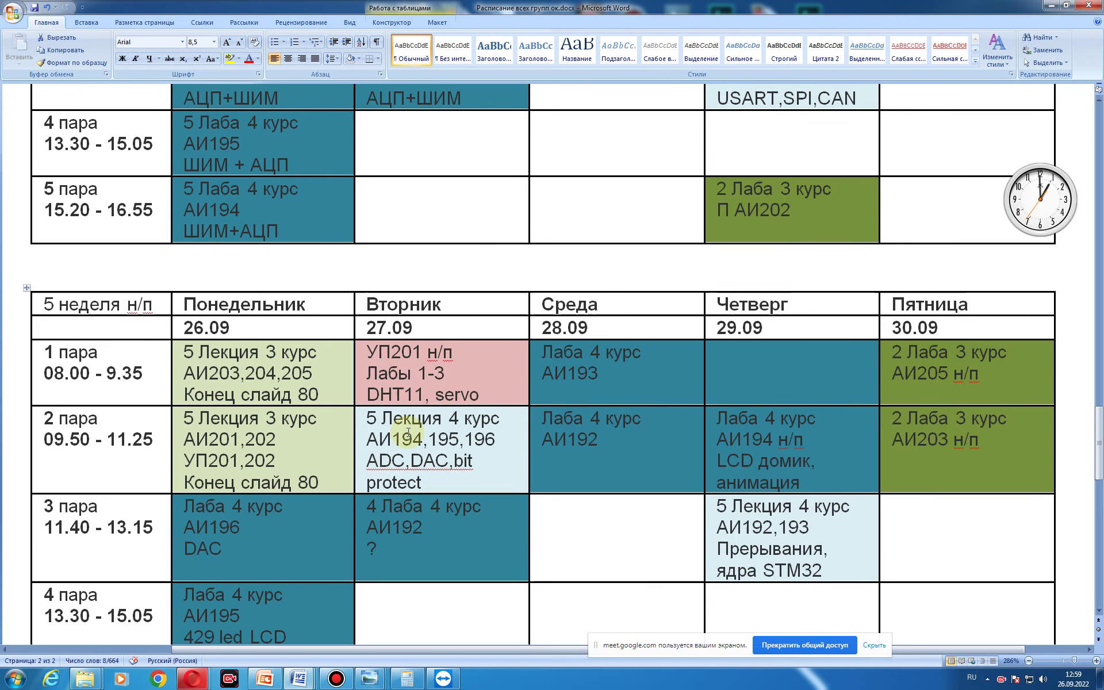
pyautogui.scroll(4, 407, 432)
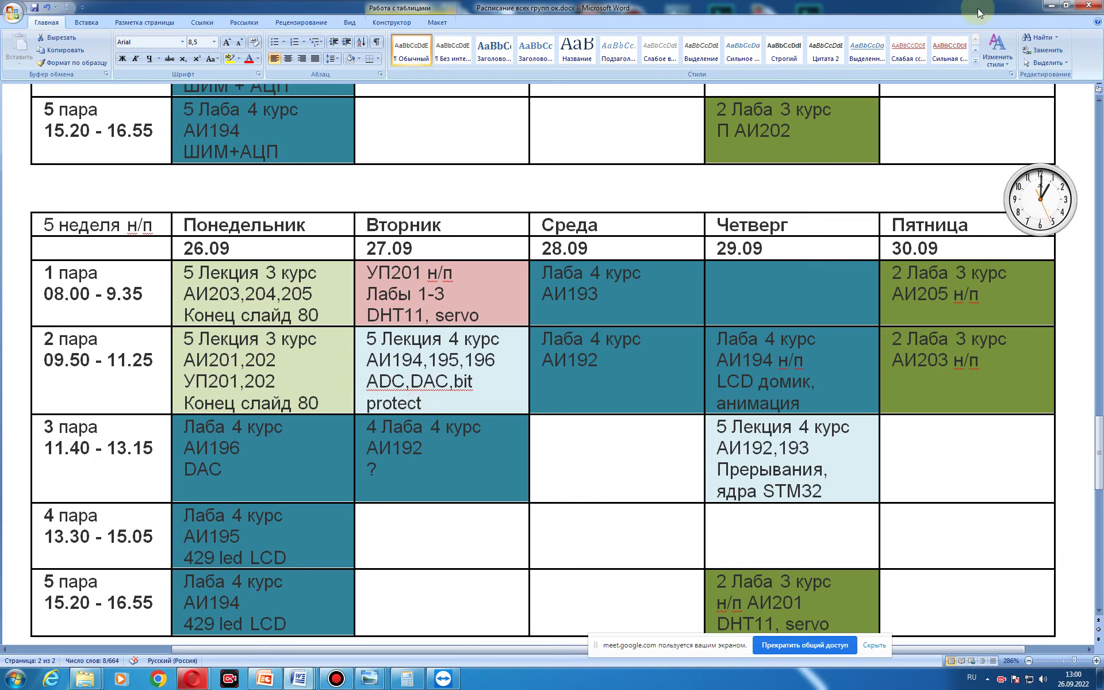
pyautogui.click(1049, 6)
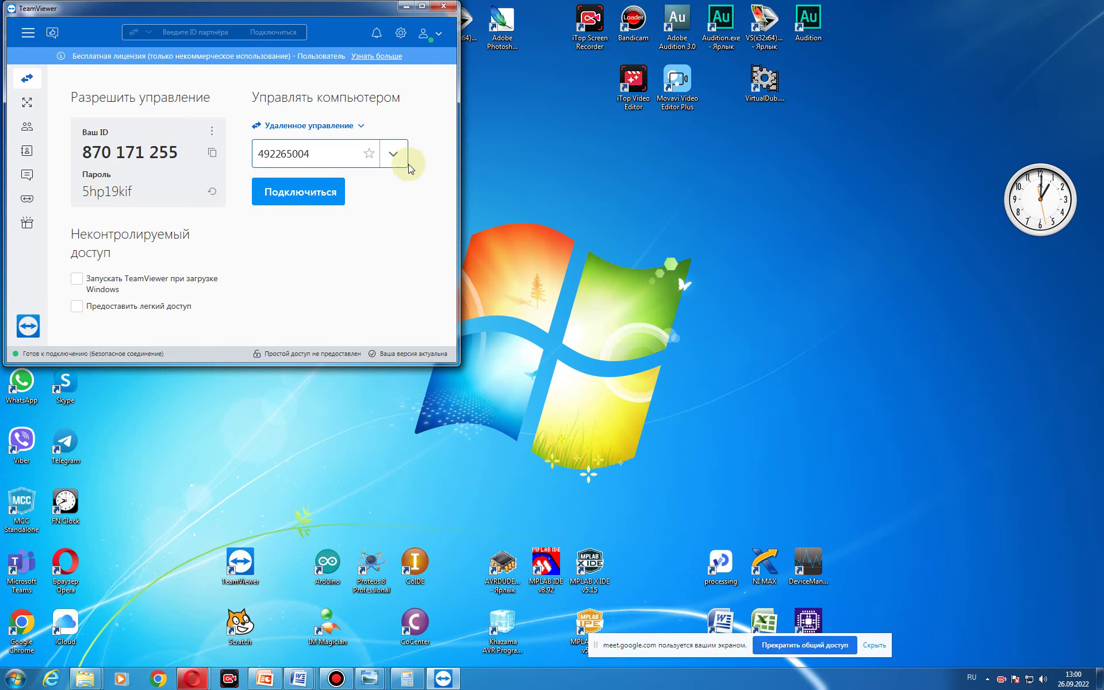
# Step: Connect to the second computer in the TeamViewer partner list by entering its password, and maximize the remote session window
pyautogui.click(393, 154)
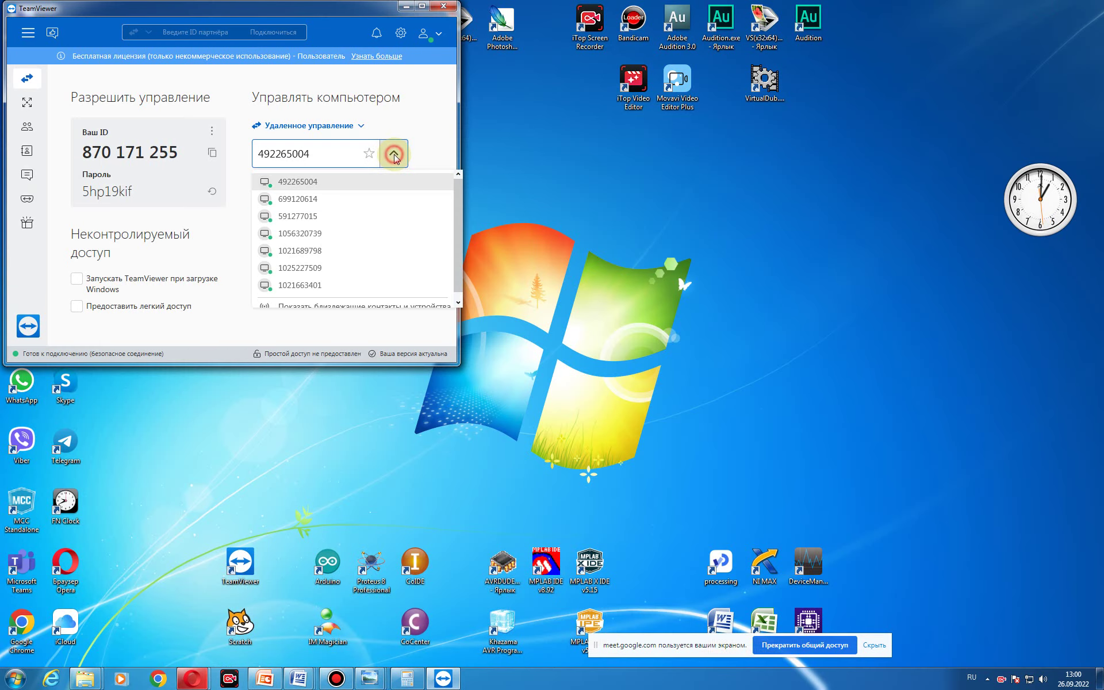
pyautogui.click(361, 201)
pyautogui.click(310, 191)
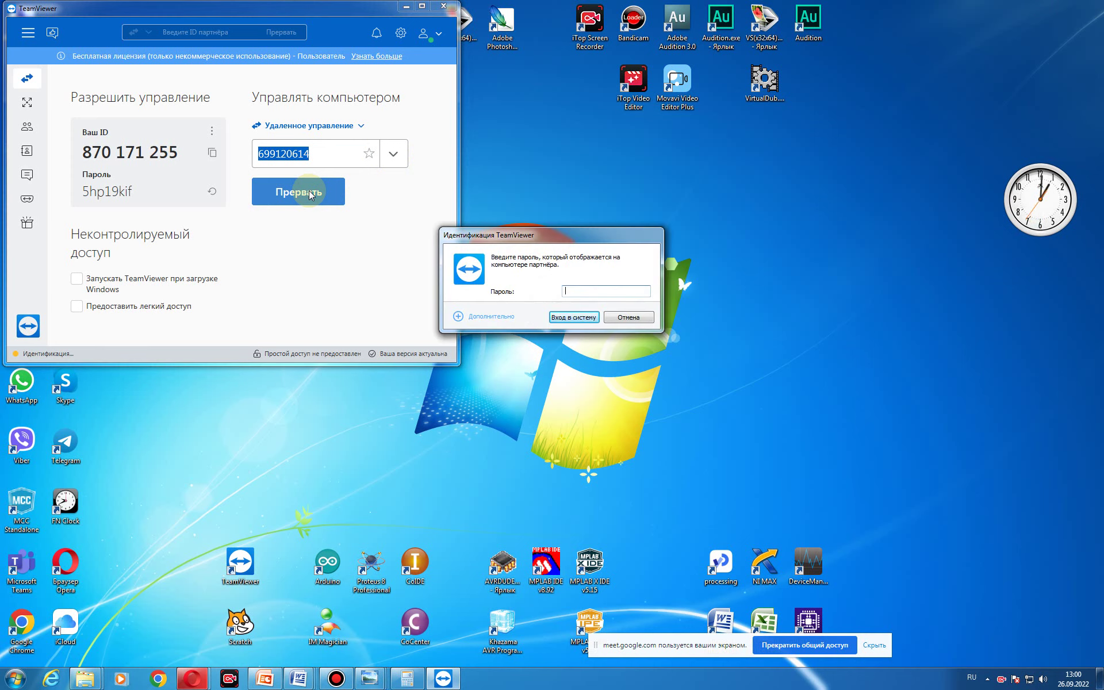
pyautogui.hotkey('alt', 'shift')
pyautogui.write('•••')
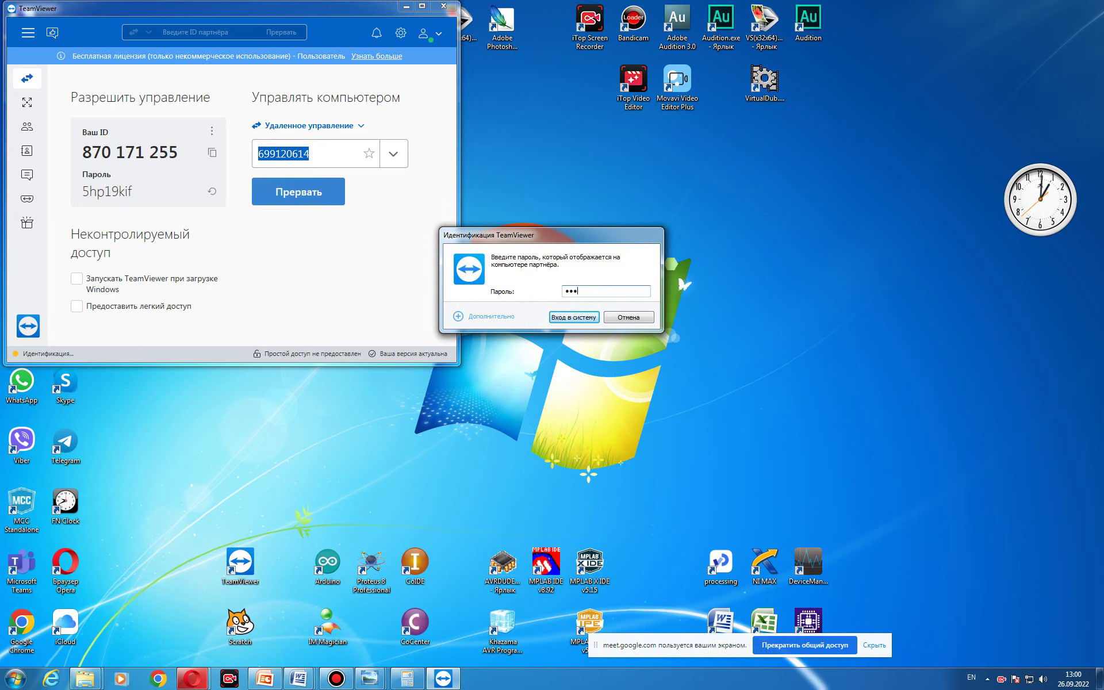
pyautogui.write('•••')
pyautogui.press('Return')
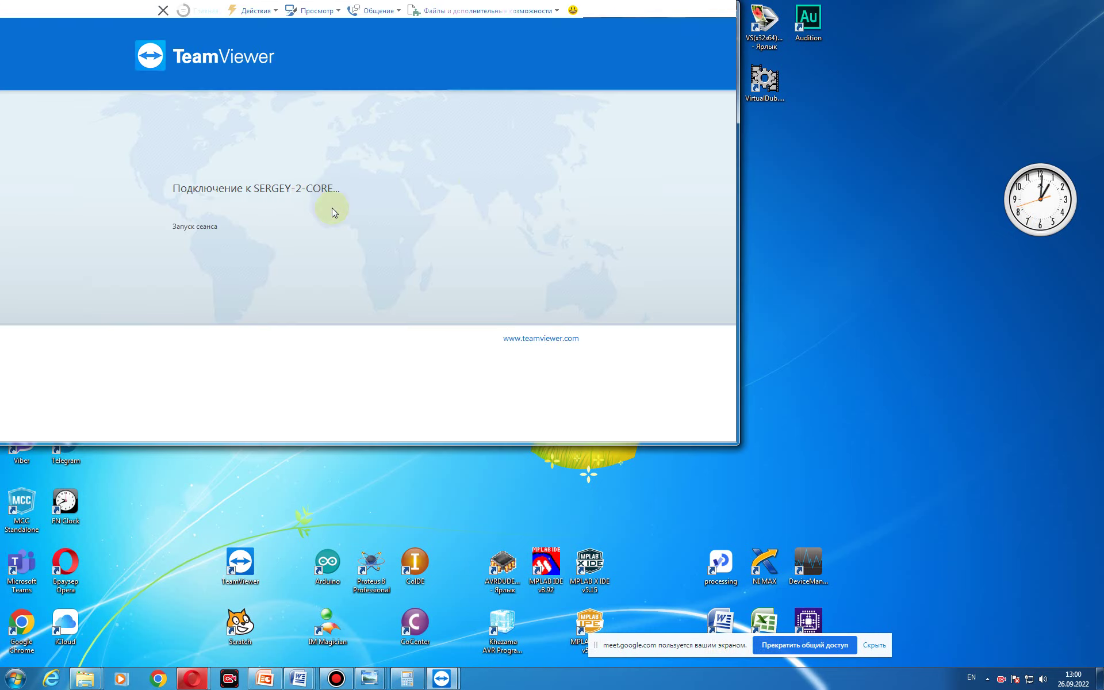
pyautogui.click(701, 6)
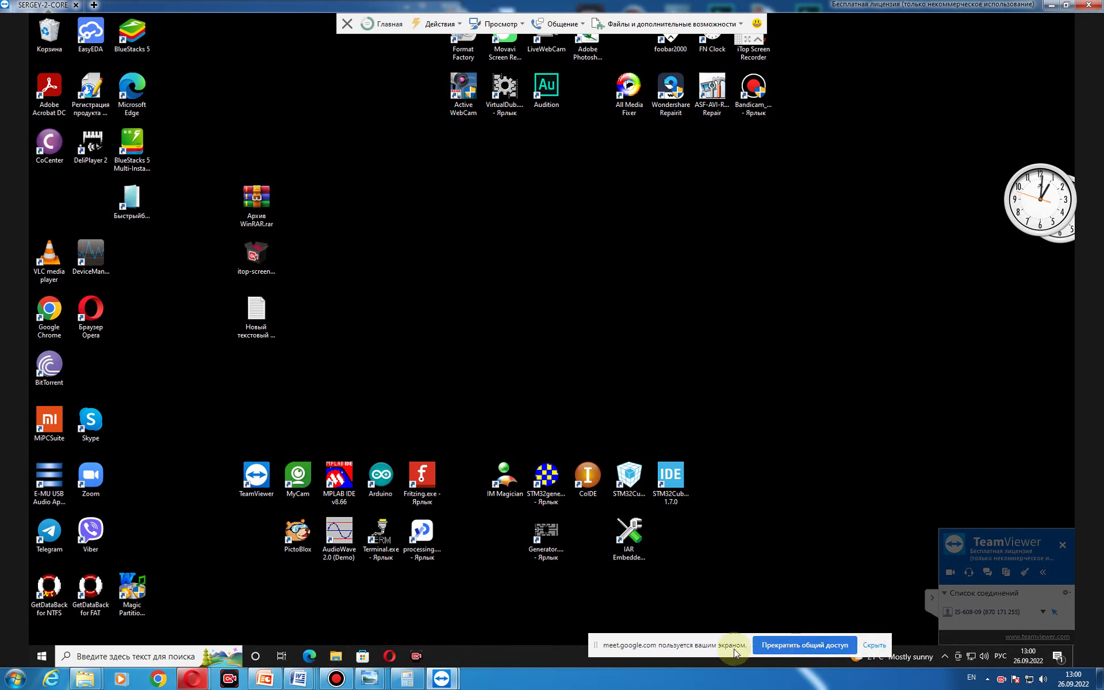
# Step: Move the screen-sharing bar over the local taskbar and shift the local clock gadget up, clear of the remote clock
pyautogui.moveTo(727, 653); pyautogui.dragTo(736, 687)
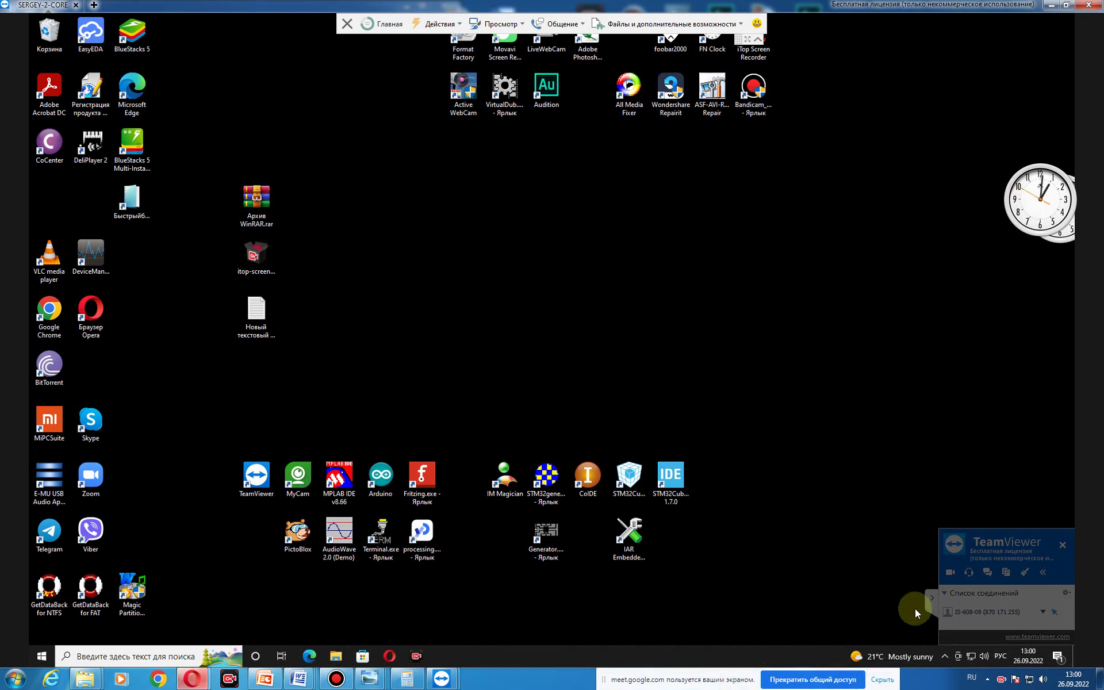
pyautogui.moveTo(1034, 200); pyautogui.dragTo(1031, 58)
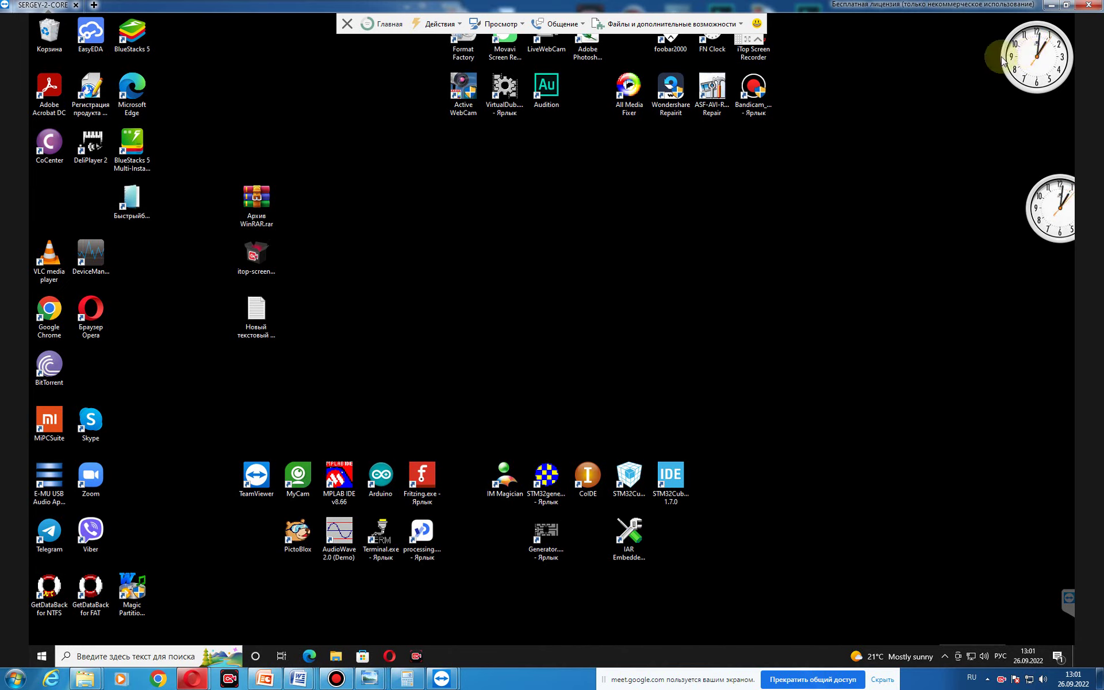
# Step: Place the remote IM Magician shortcut beside the Generator shortcut and view the board's camera picture in a widened IM Magician window, minimizing it when done
pyautogui.moveTo(504, 484); pyautogui.dragTo(586, 538)
pyautogui.click(715, 522)
pyautogui.doubleClick(587, 534)
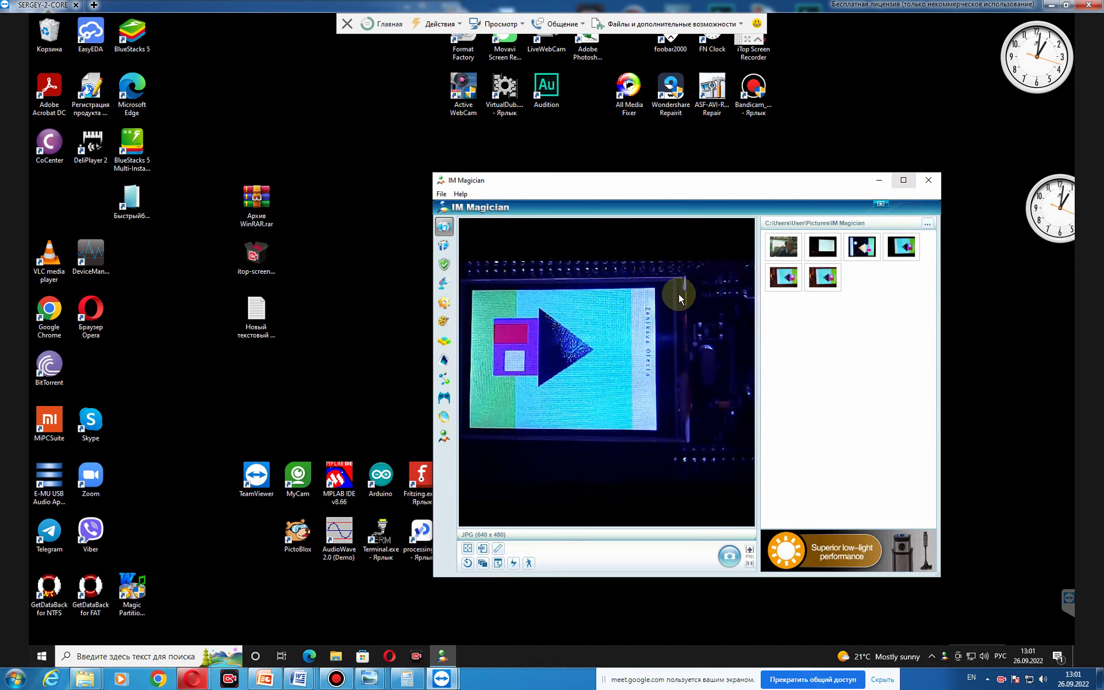
pyautogui.moveTo(434, 374); pyautogui.dragTo(297, 378)
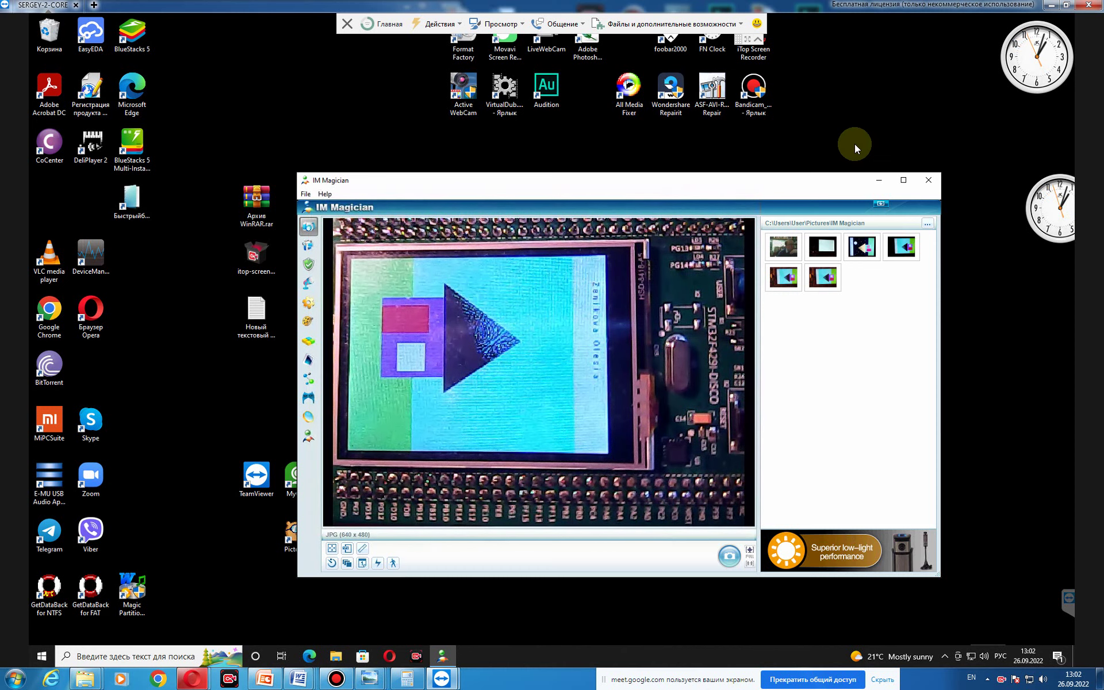
pyautogui.click(880, 180)
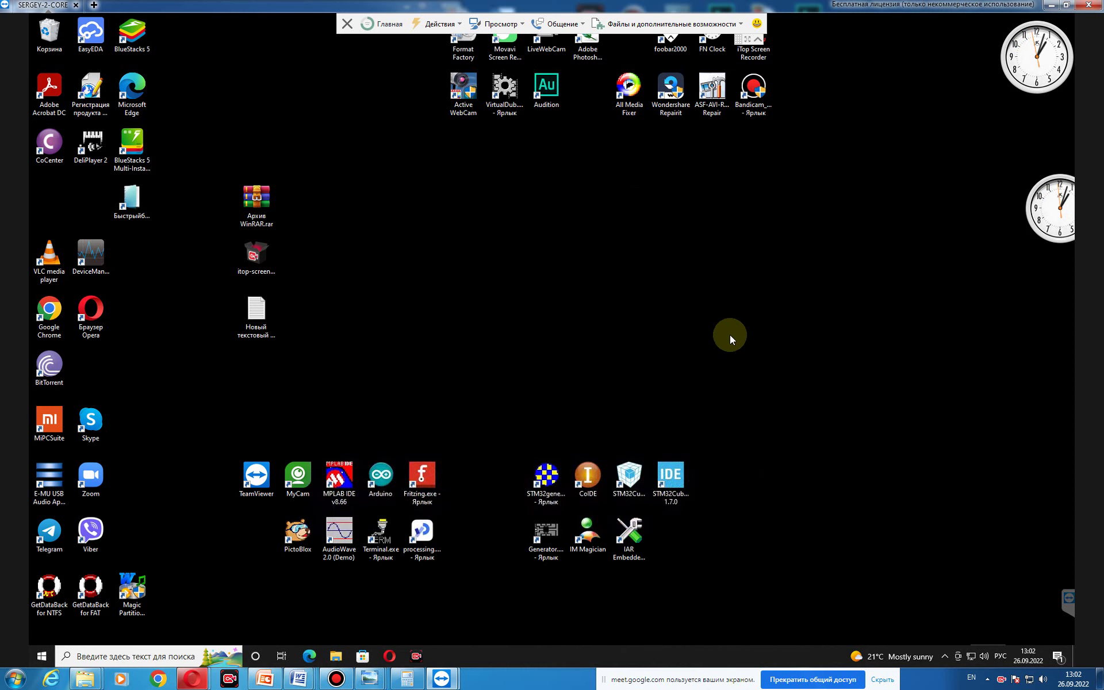
# Step: Start CoIDE on the remote computer, try naming a new project LED in the default workspace, and minimize the remote session
pyautogui.doubleClick(589, 477)
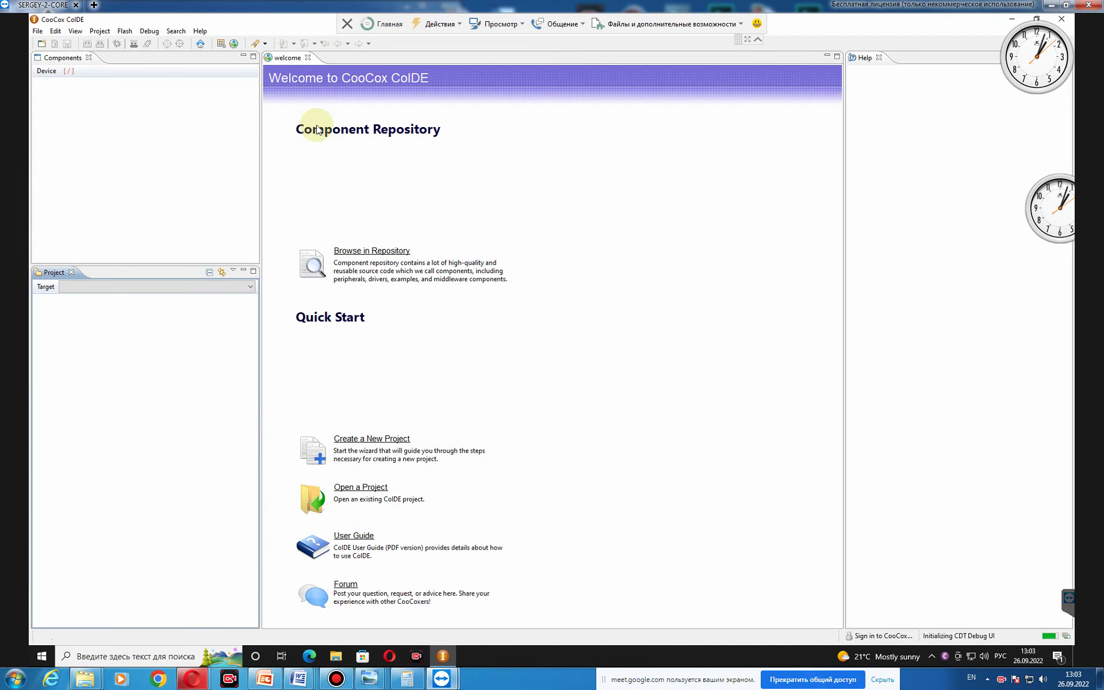
pyautogui.click(100, 31)
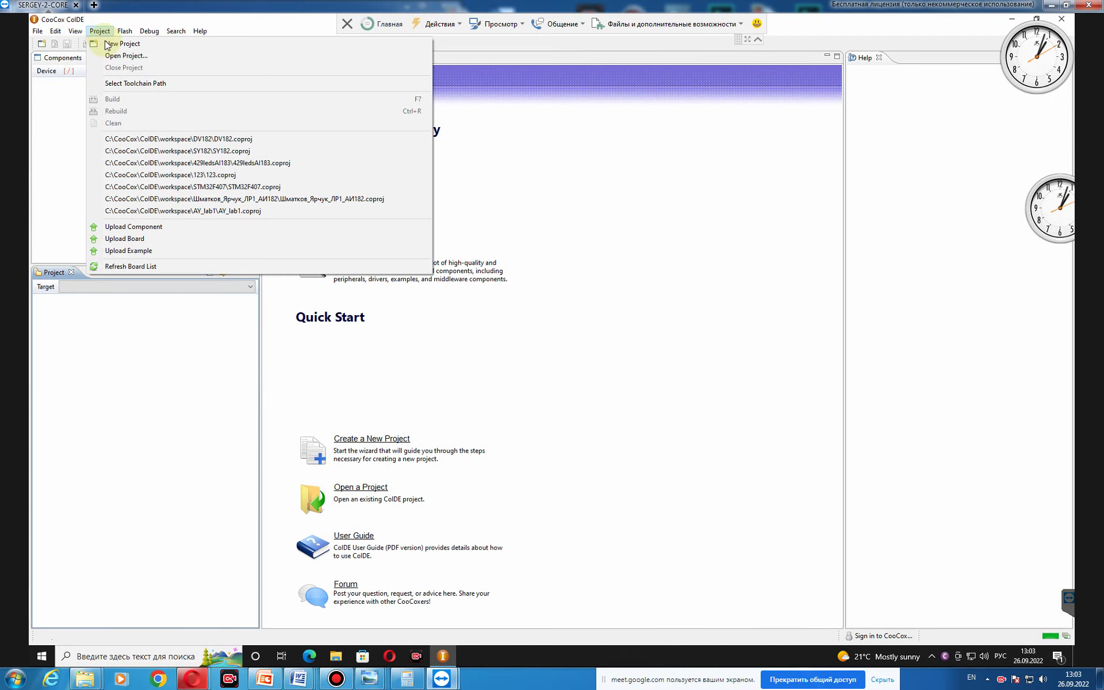
pyautogui.click(107, 45)
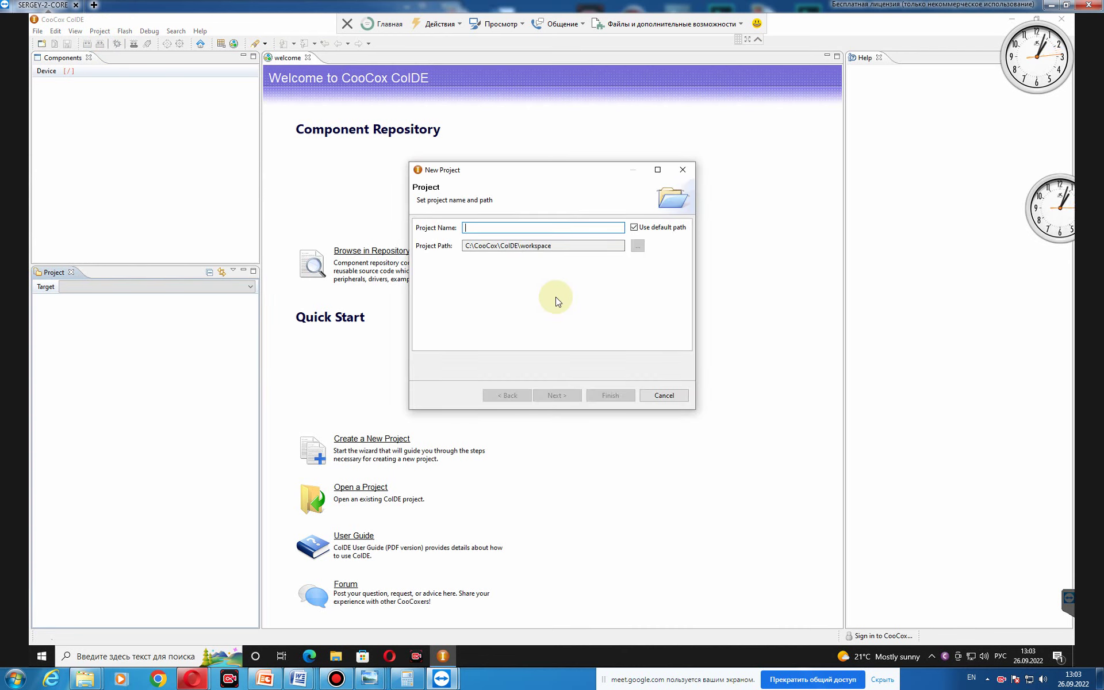
pyautogui.write('LED')
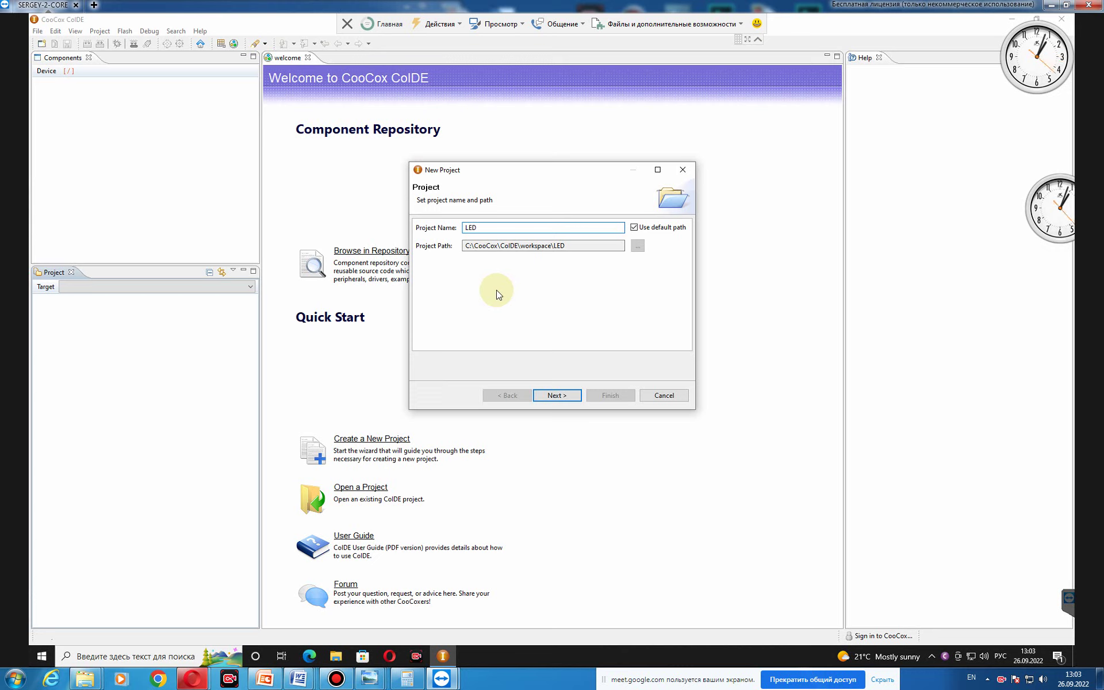
pyautogui.click(685, 170)
pyautogui.click(1053, 5)
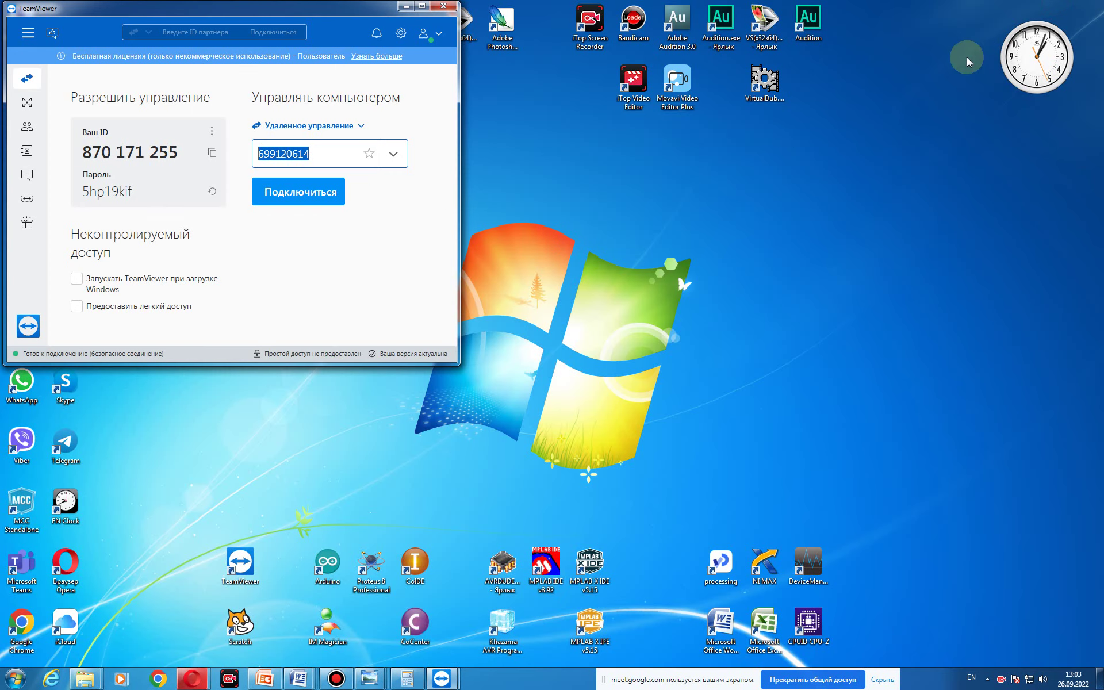
# Step: Set the local display resolution to 1280 × 800, keep the change and move the screen-sharing bar down over the taskbar
pyautogui.rightClick(583, 136)
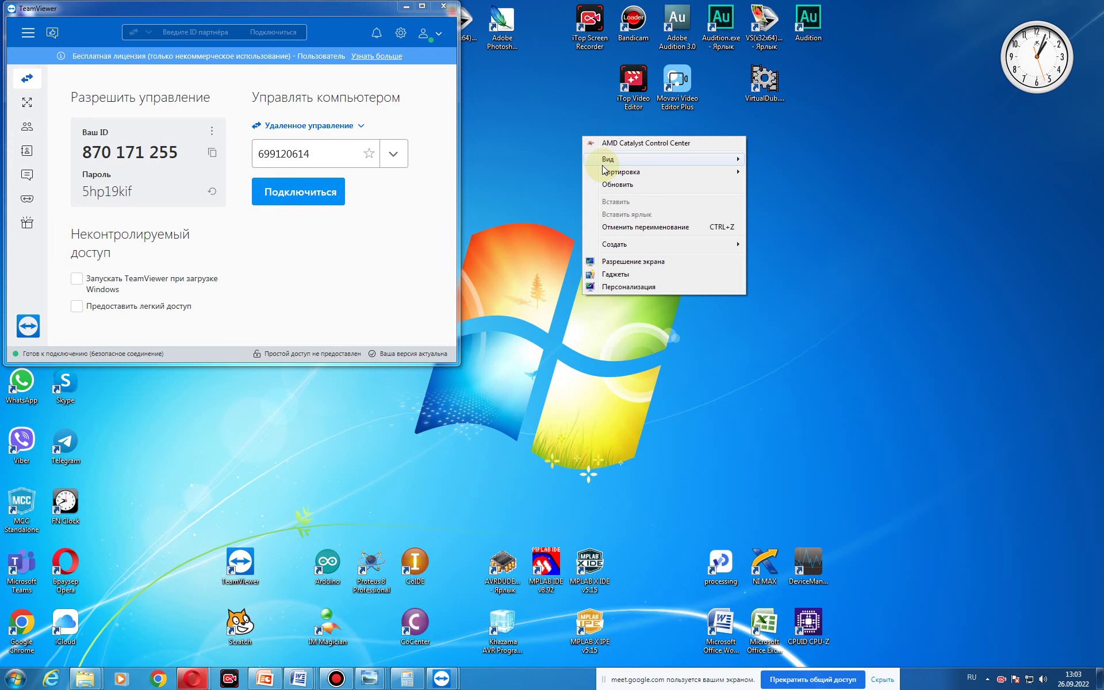
pyautogui.click(619, 261)
pyautogui.click(538, 165)
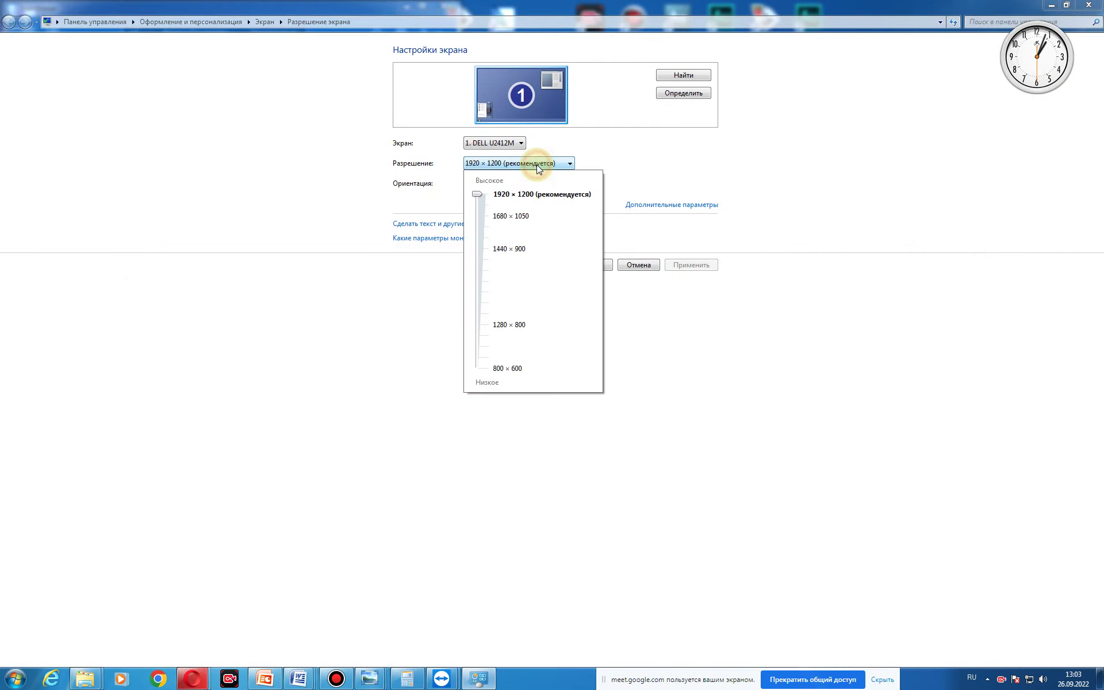
pyautogui.click(508, 323)
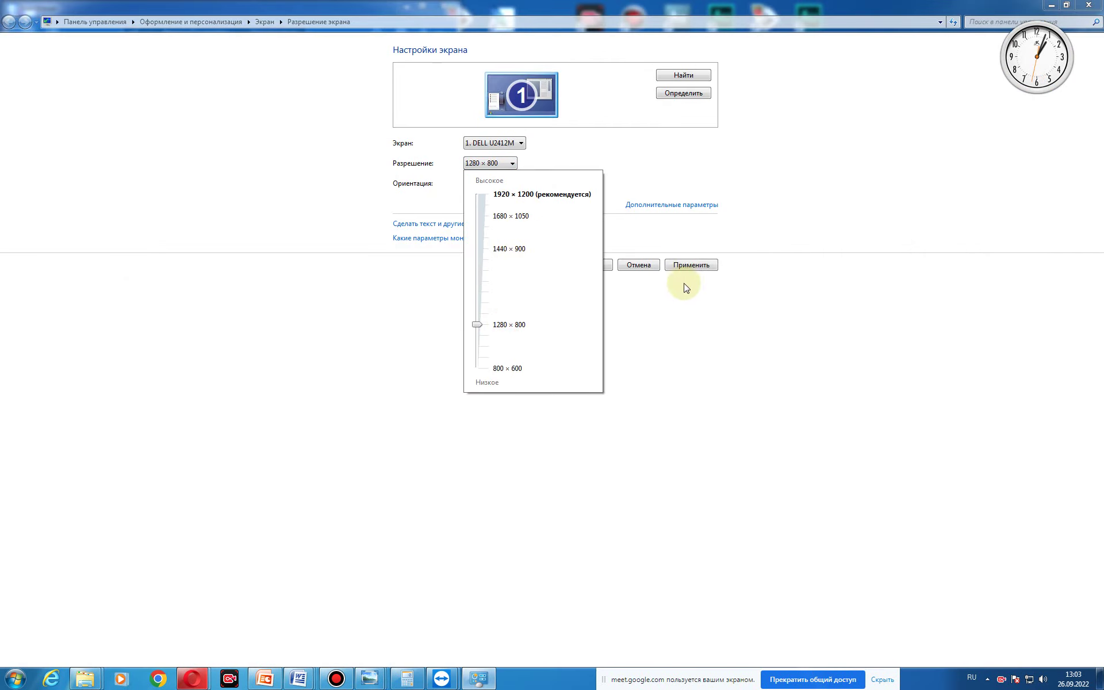
pyautogui.click(691, 266)
pyautogui.click(690, 265)
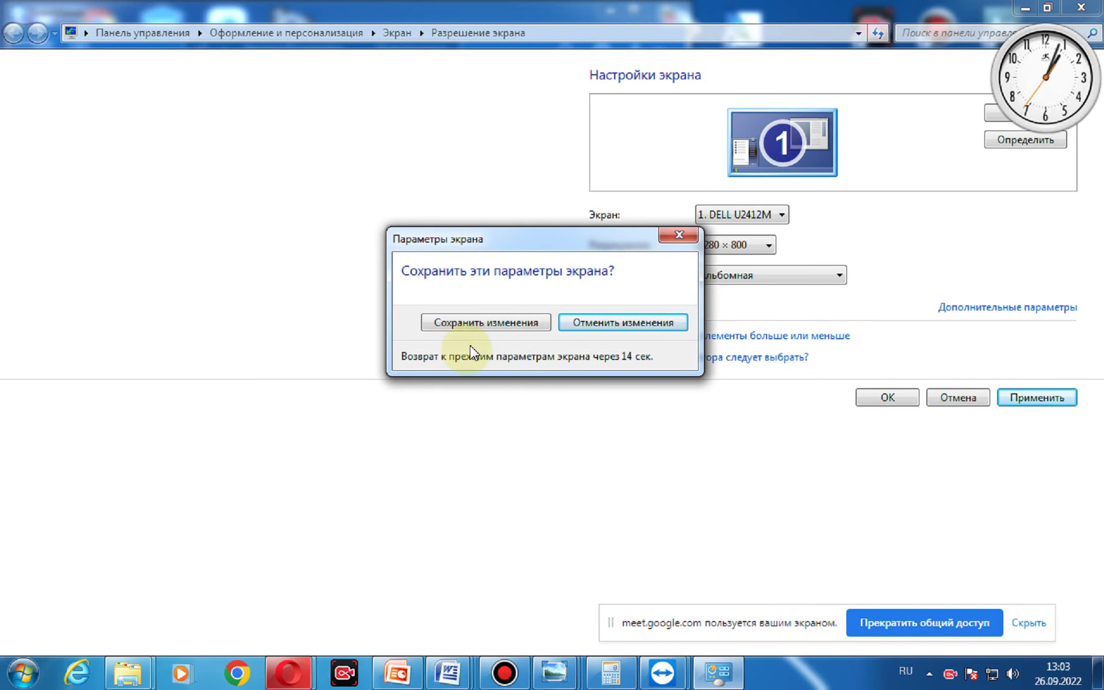
pyautogui.click(486, 322)
pyautogui.moveTo(771, 654); pyautogui.dragTo(716, 662)
pyautogui.click(611, 399)
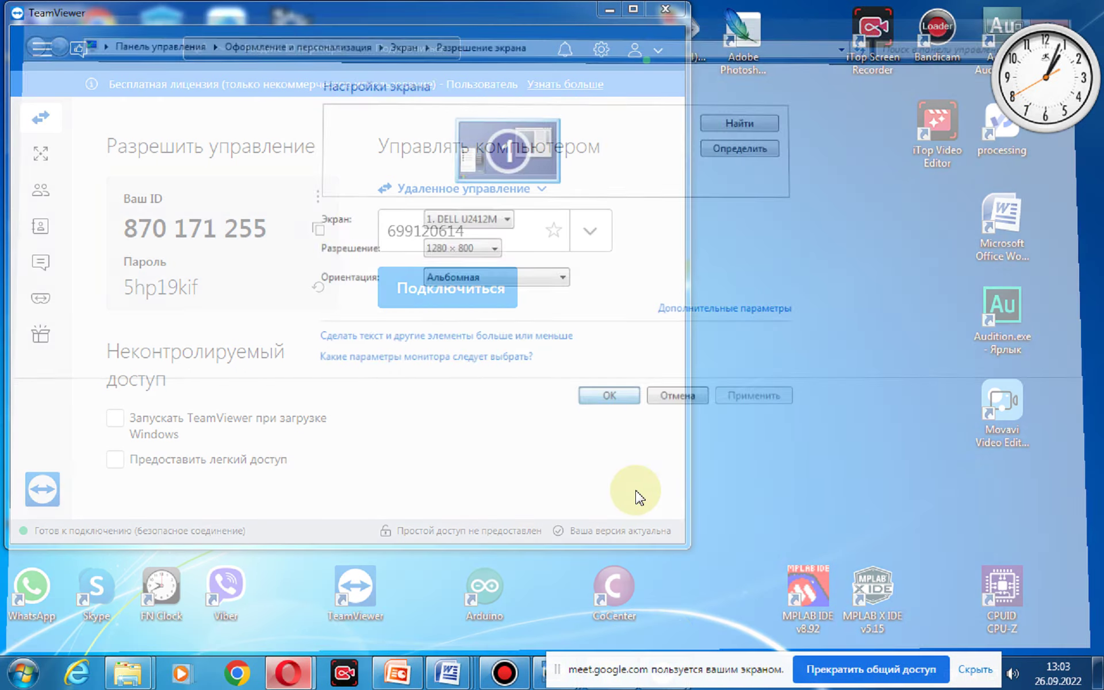
# Step: Shift the screen-sharing bar clear of the TeamViewer taskbar icon and bring back the remote computer's session with its toolbar collapsed
pyautogui.click(602, 12)
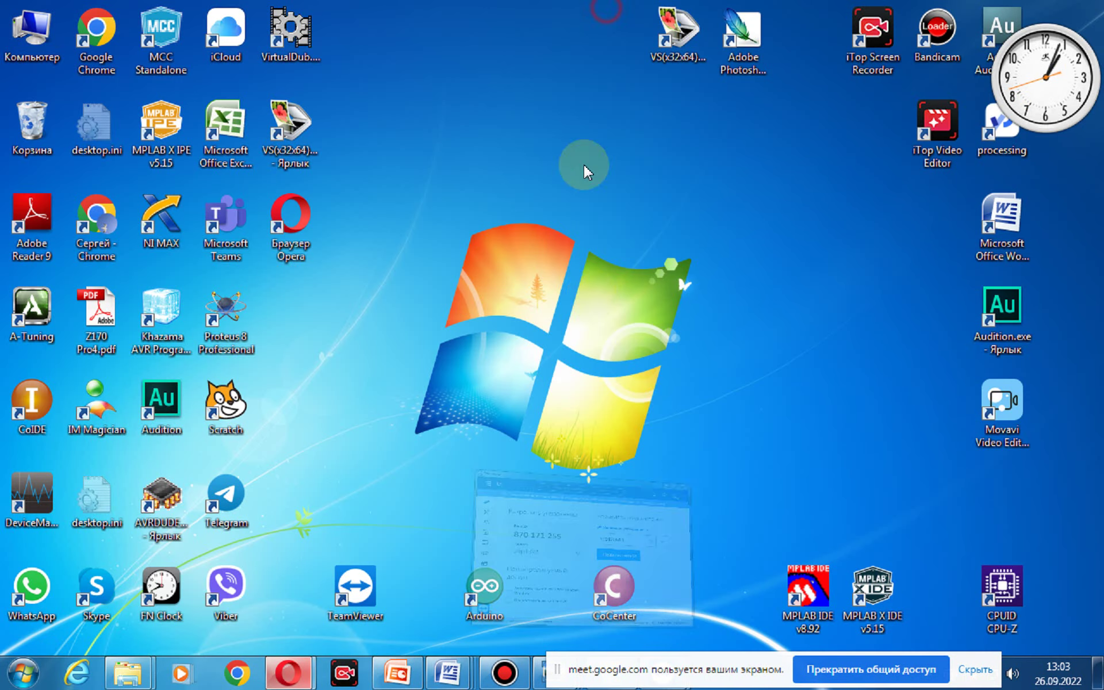
pyautogui.moveTo(653, 662); pyautogui.dragTo(804, 683)
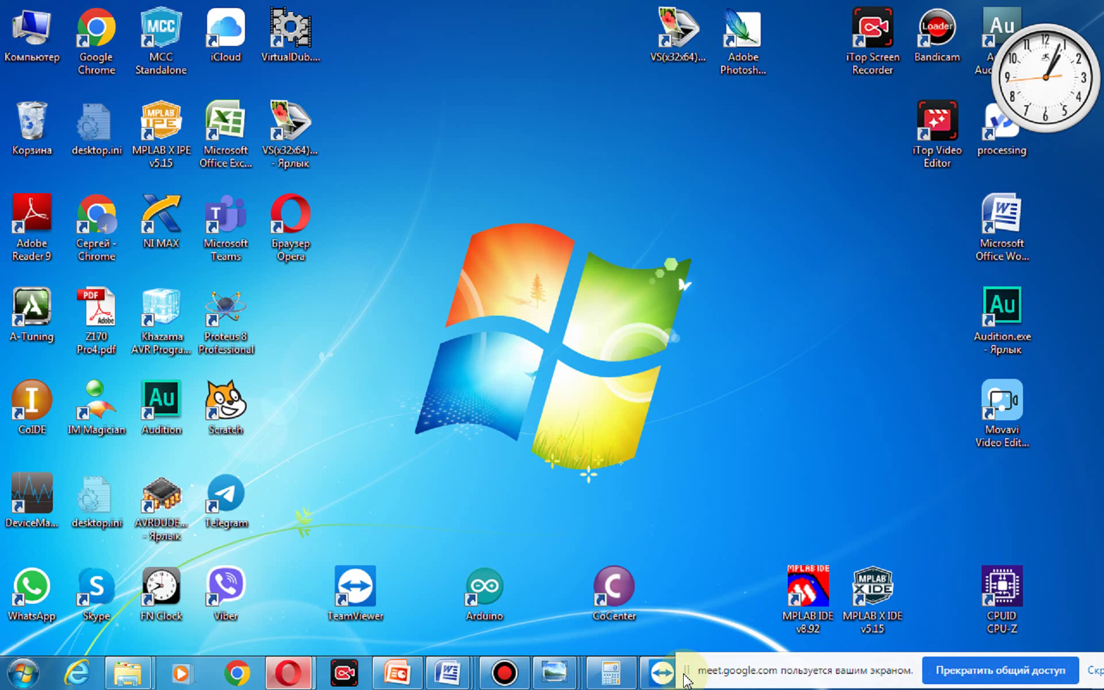
pyautogui.moveTo(662, 672)
pyautogui.click(709, 578)
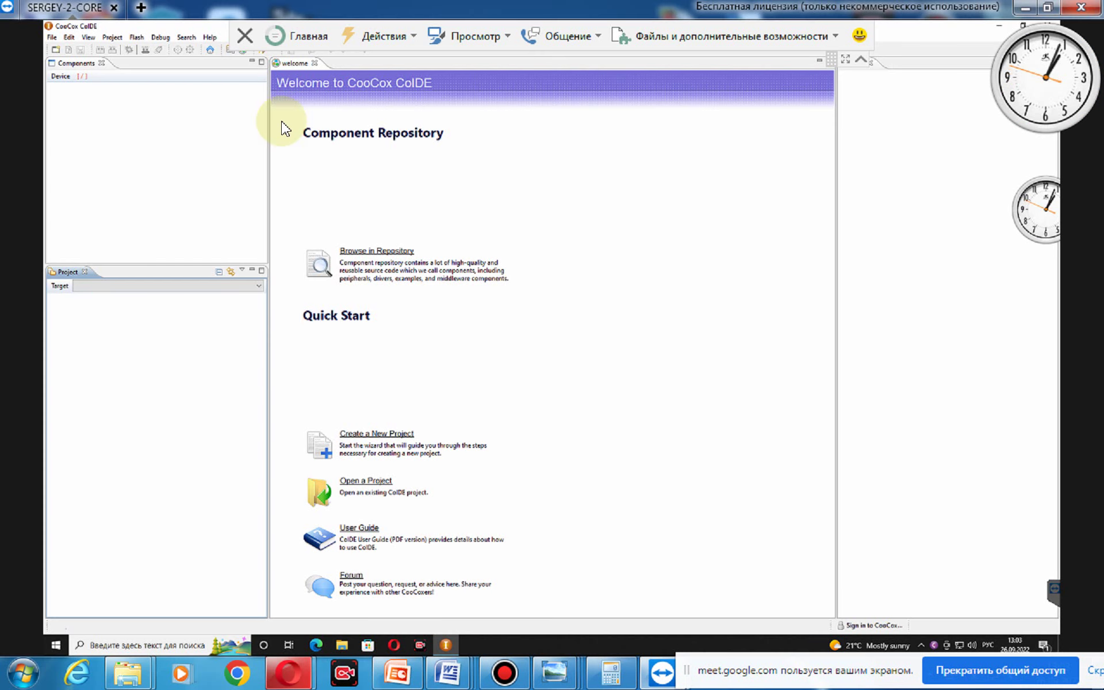
pyautogui.click(861, 59)
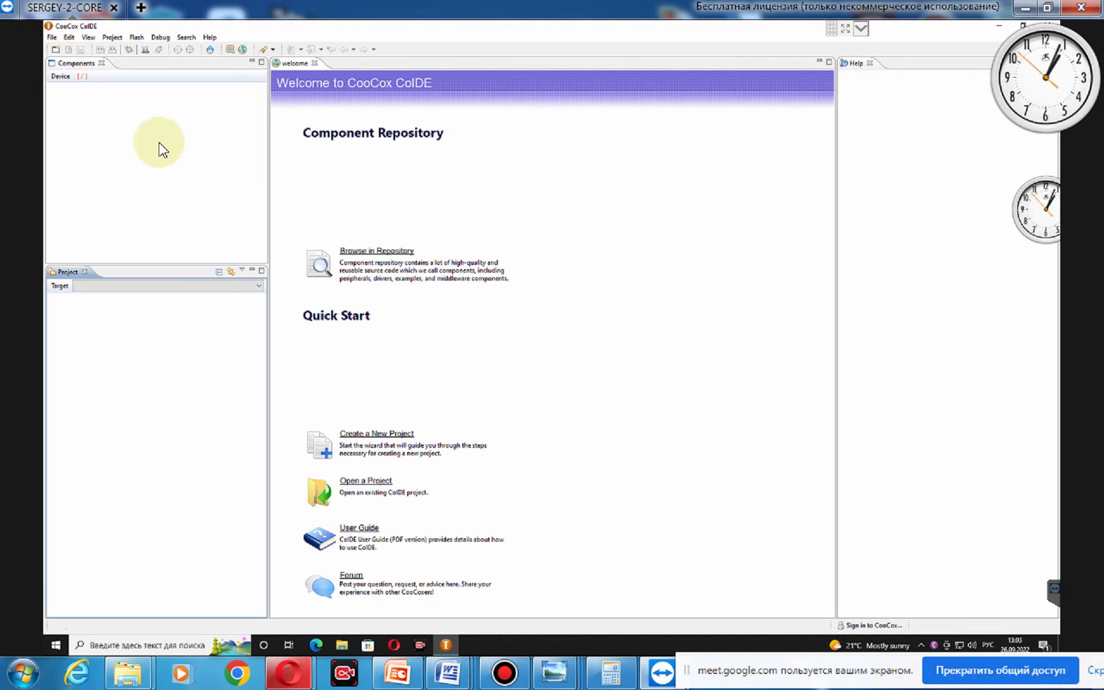
# Step: Start a new CoIDE project named LED in the default workspace path and base it on a chip
pyautogui.click(112, 37)
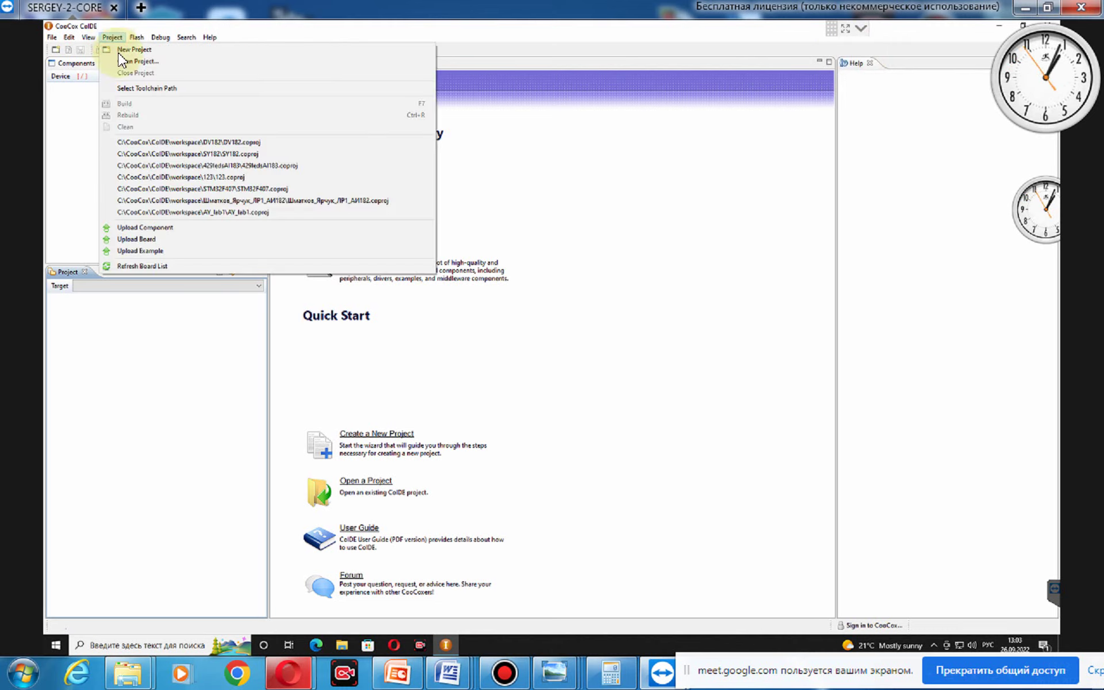
pyautogui.click(122, 52)
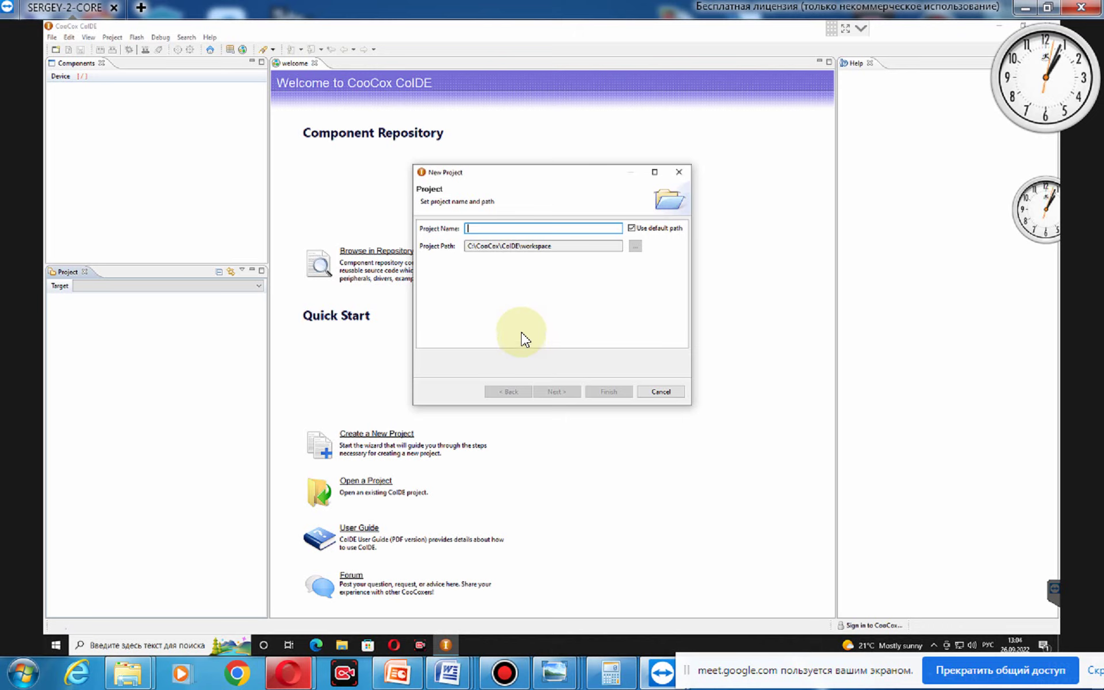
pyautogui.write('LED')
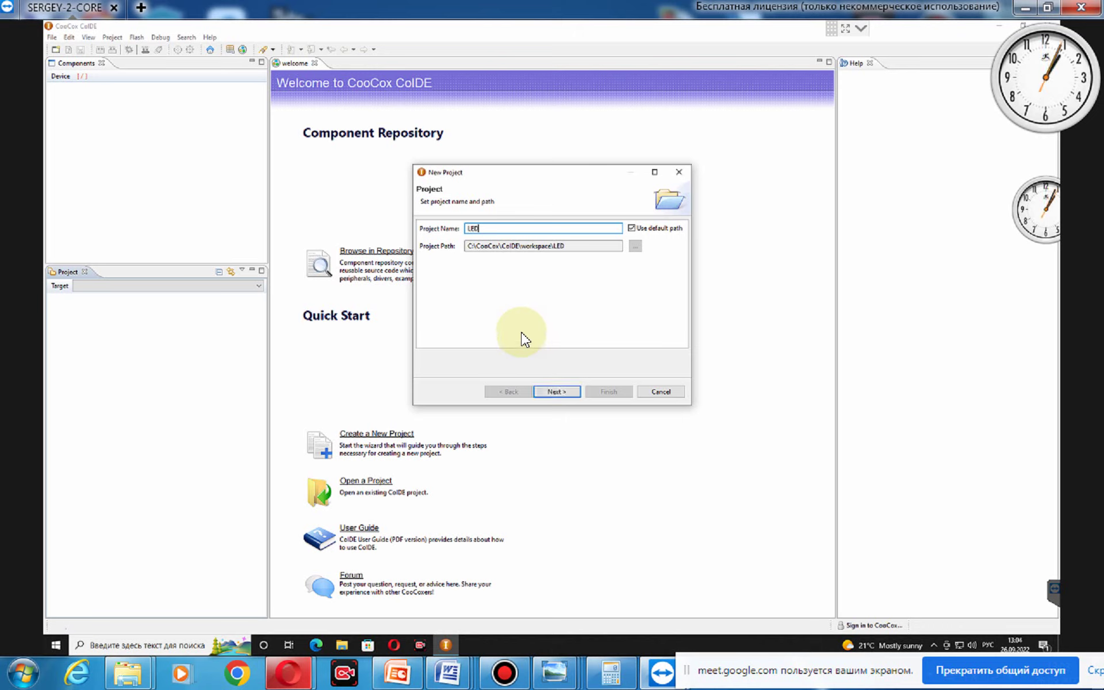
pyautogui.click(556, 391)
pyautogui.click(495, 276)
pyautogui.click(555, 394)
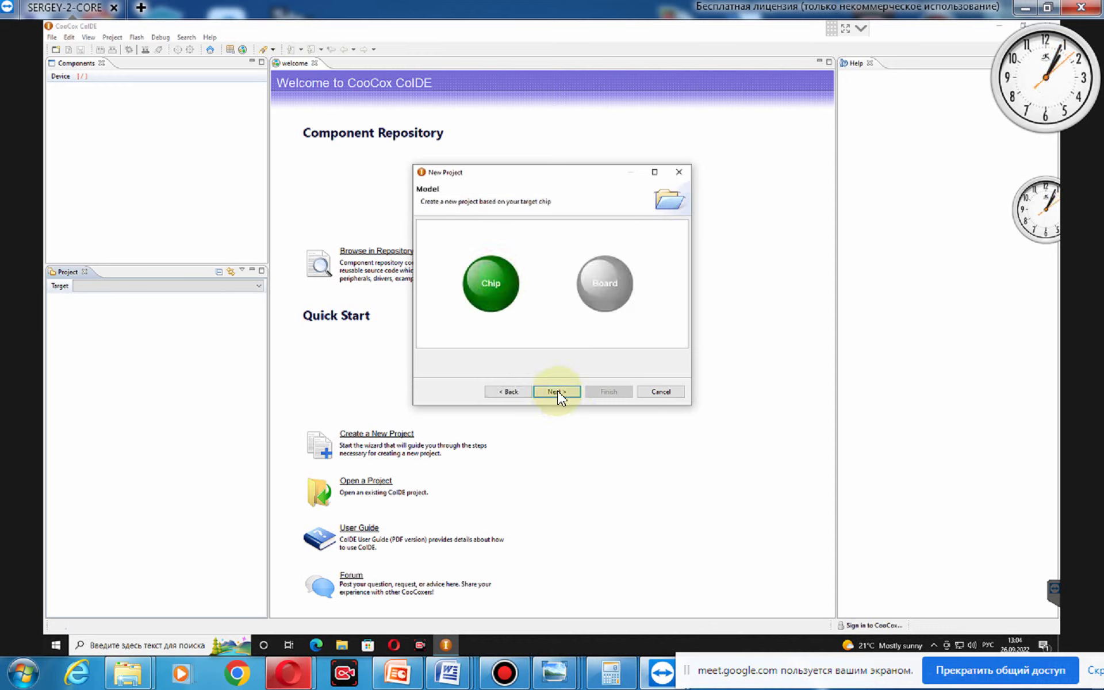
# Step: Expand the ST manufacturer in the chip list and open its STM32F429 series
pyautogui.doubleClick(442, 330)
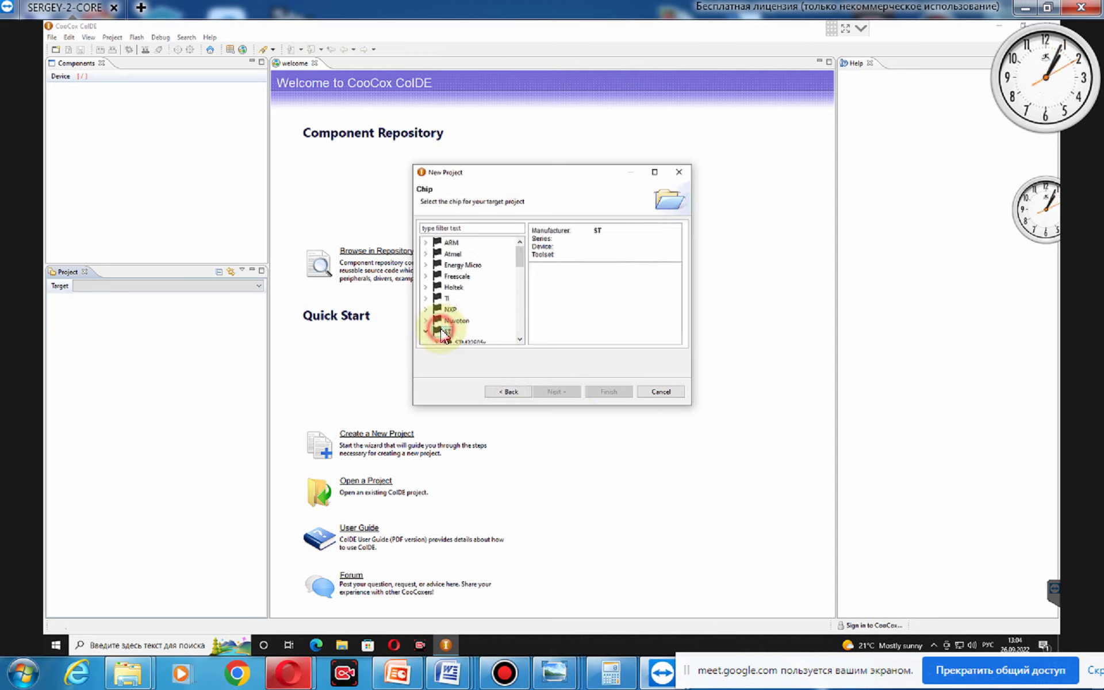
pyautogui.moveTo(520, 257); pyautogui.dragTo(523, 279)
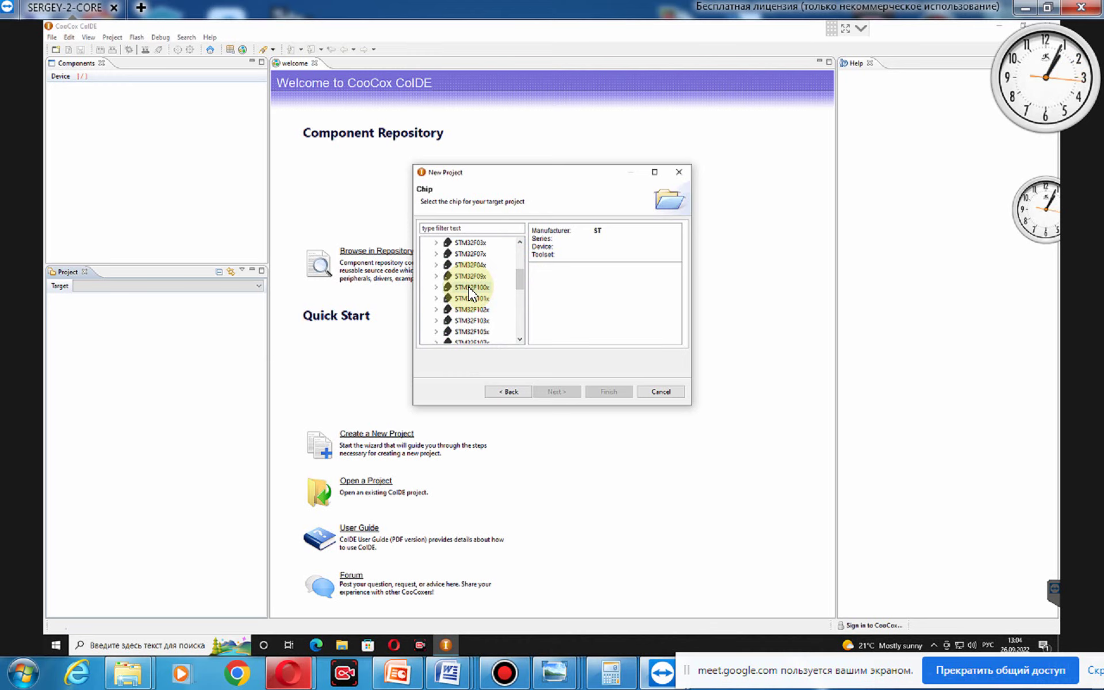
pyautogui.click(521, 340)
pyautogui.click(521, 340)
pyautogui.click(521, 339)
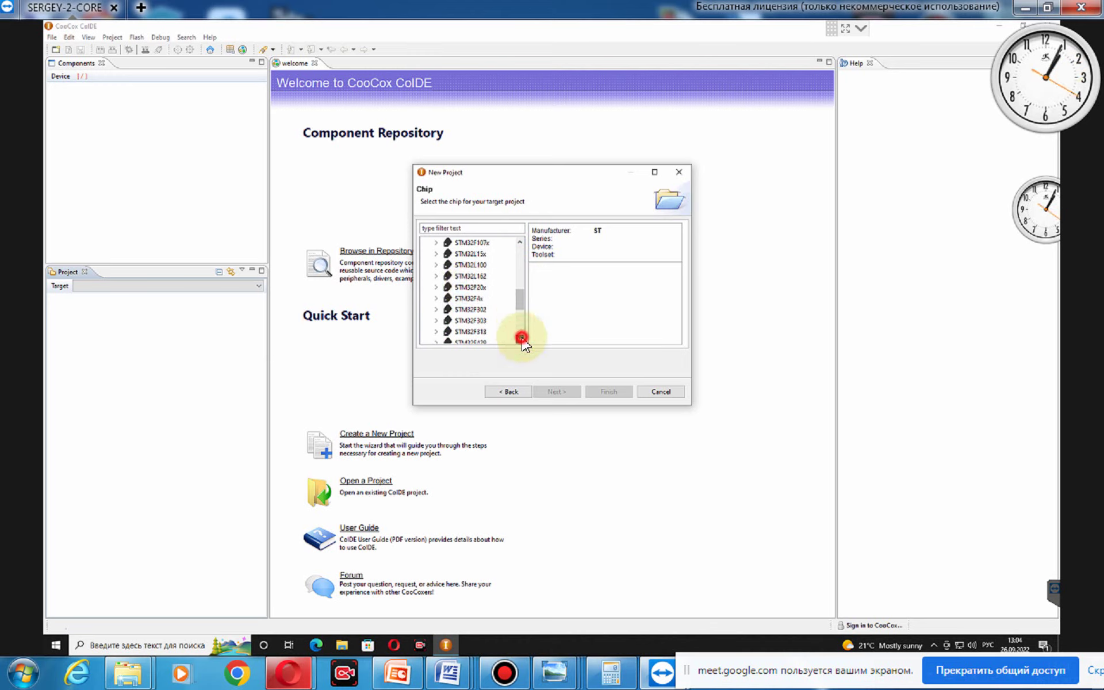
pyautogui.click(521, 340)
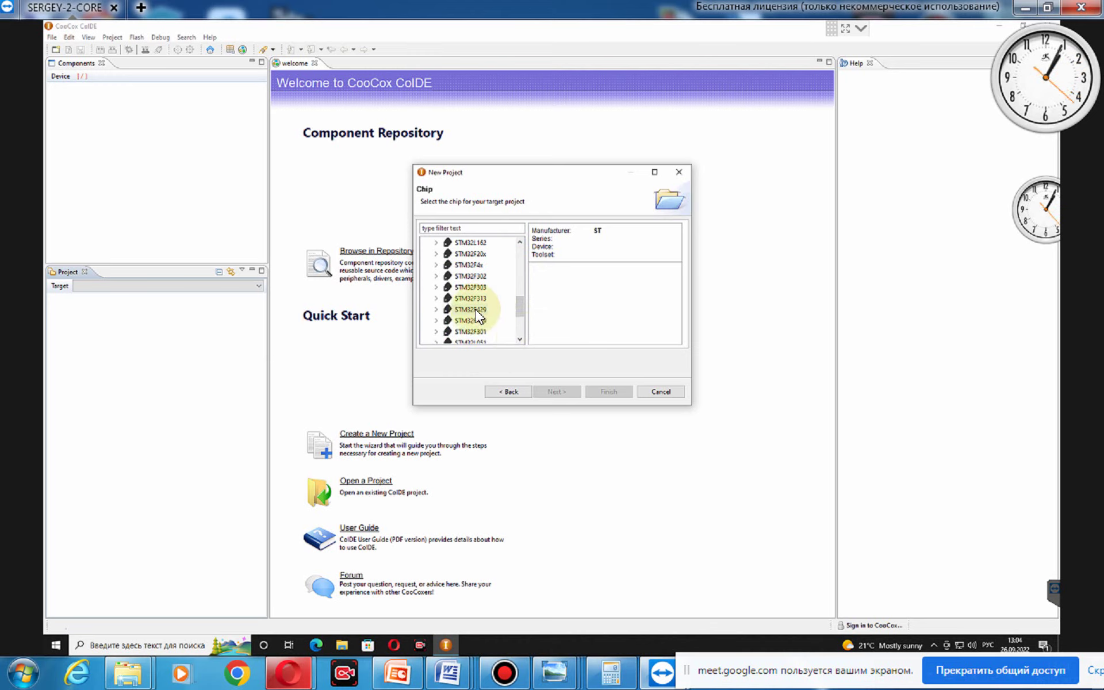
pyautogui.doubleClick(475, 311)
# Step: Select the STM32F429ZI chip as the project's target and finish creating the project
pyautogui.click(520, 340)
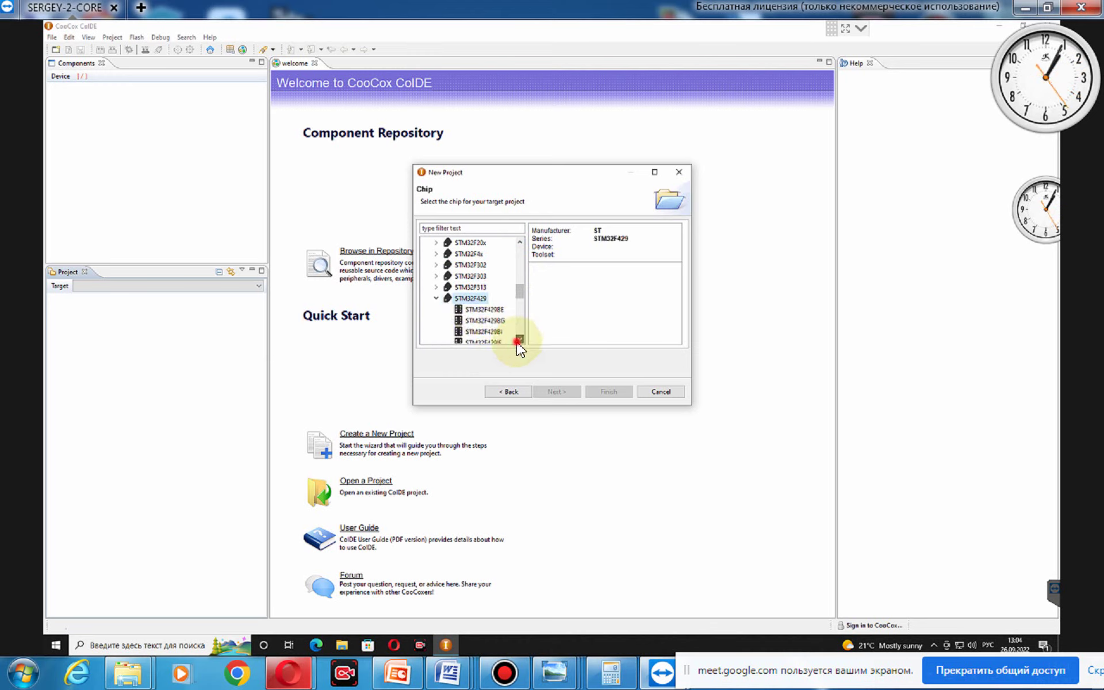
pyautogui.click(520, 339)
pyautogui.click(519, 340)
pyautogui.click(520, 340)
pyautogui.click(519, 341)
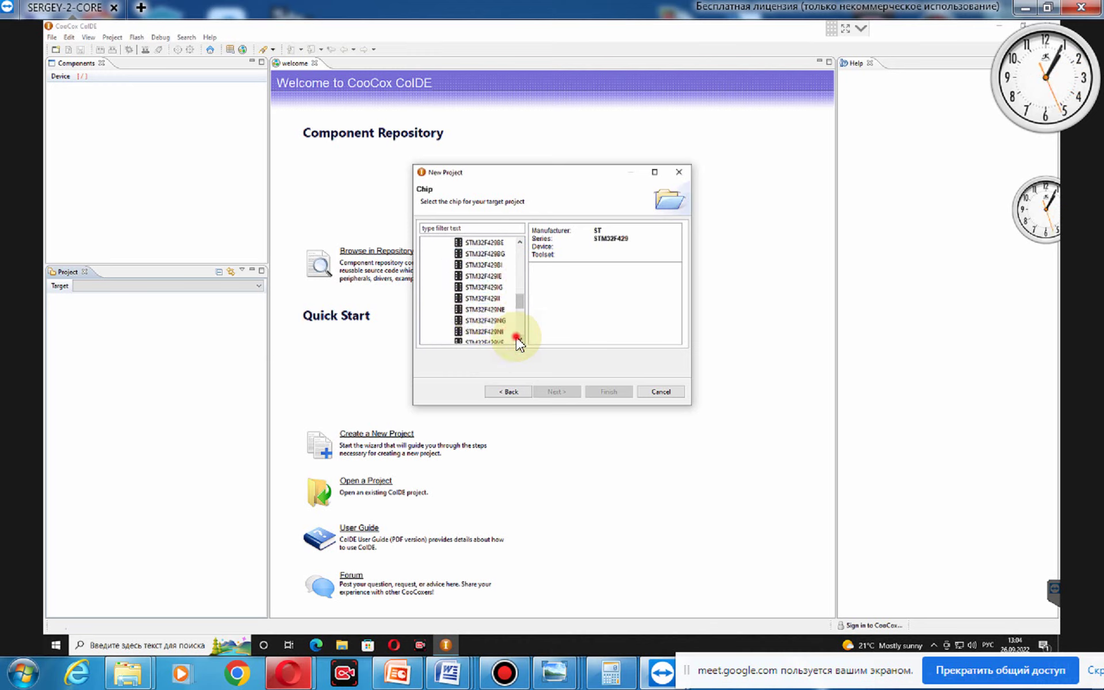
pyautogui.click(519, 340)
pyautogui.click(519, 340)
pyautogui.click(519, 341)
pyautogui.click(519, 341)
pyautogui.click(520, 341)
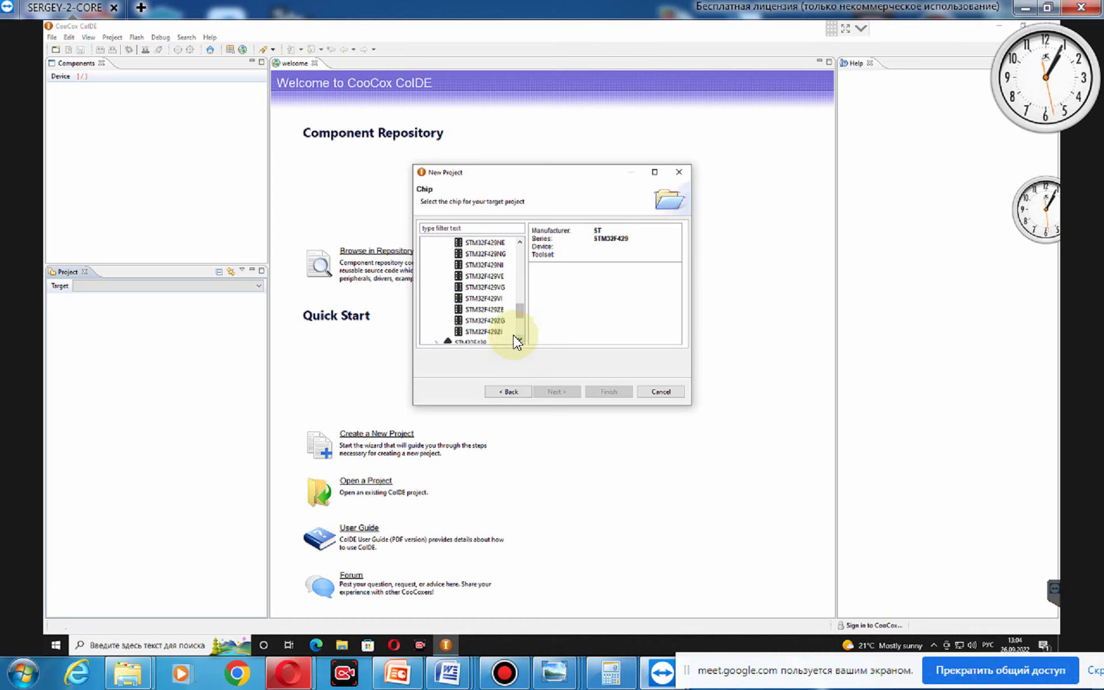
pyautogui.click(484, 333)
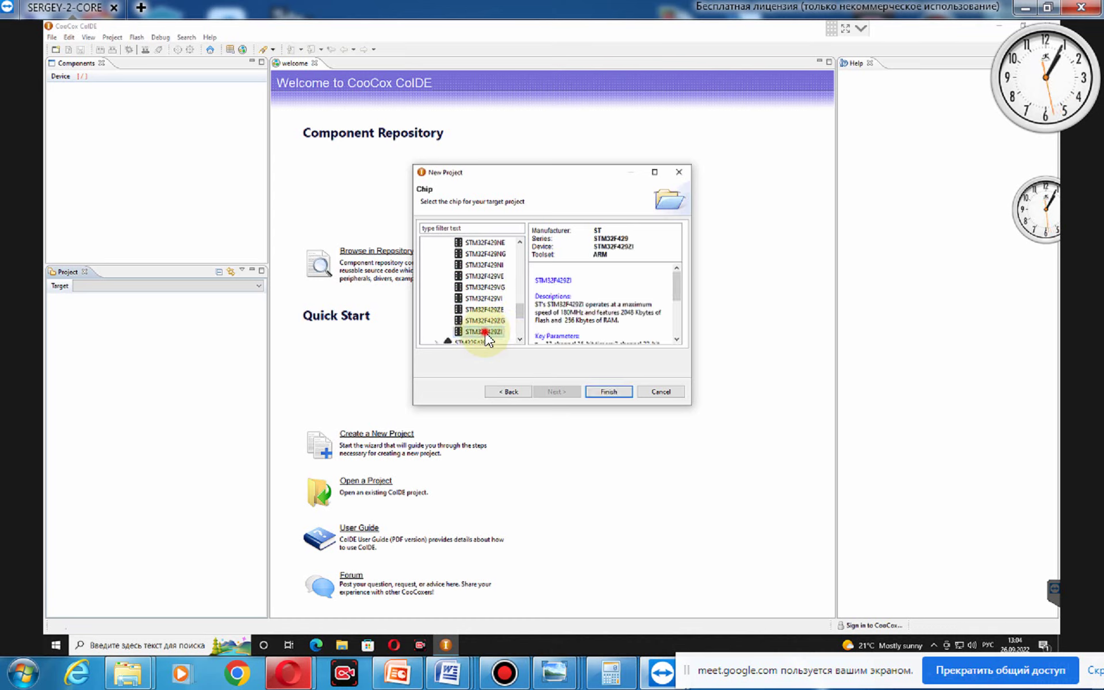
pyautogui.click(605, 391)
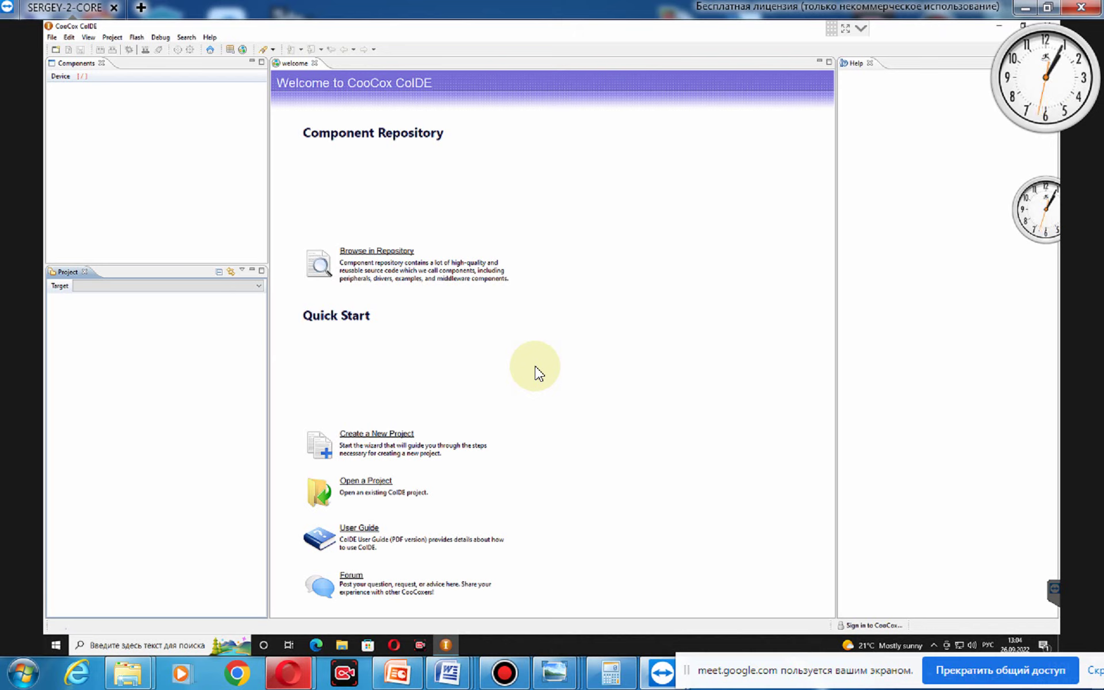